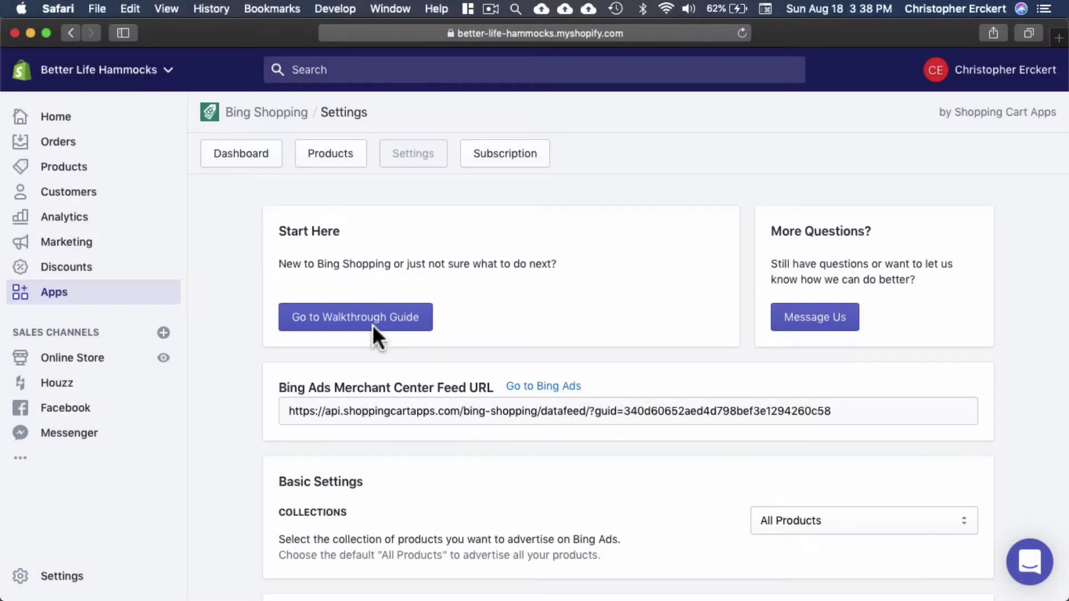
Step: Read the Bing Shopping walkthrough guide down to Step 1, then go back to the Shopify settings tab
click(373, 318)
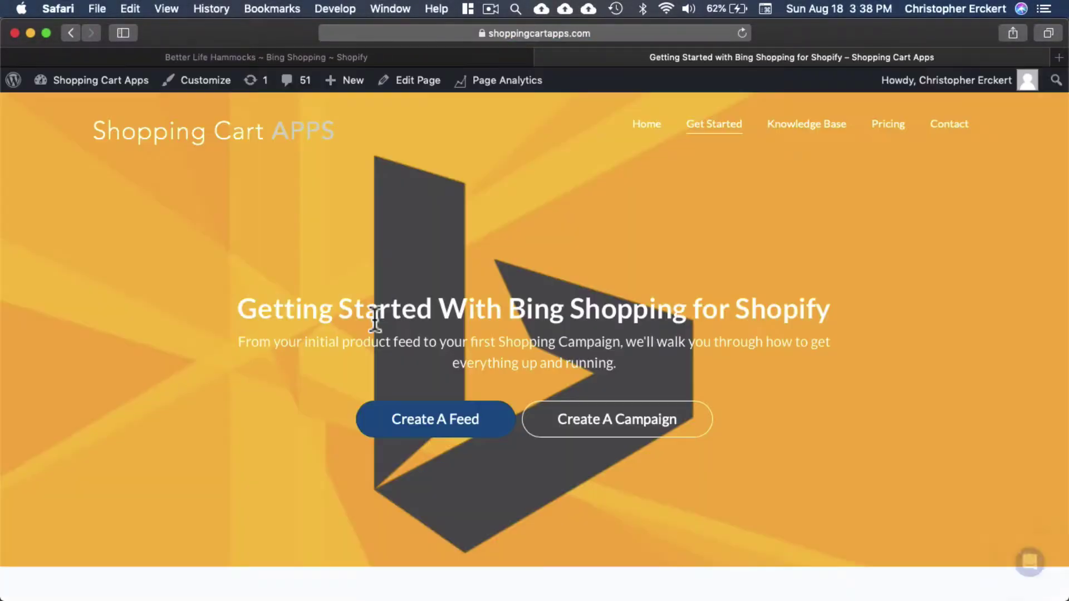
scroll(374, 320, down, 10)
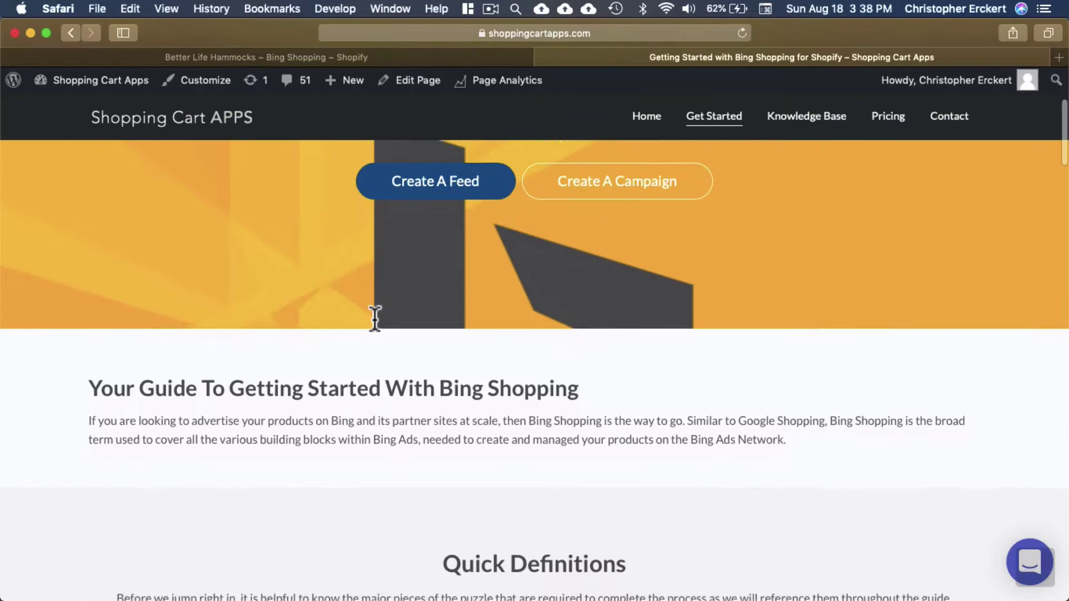
scroll(375, 322, down, 5)
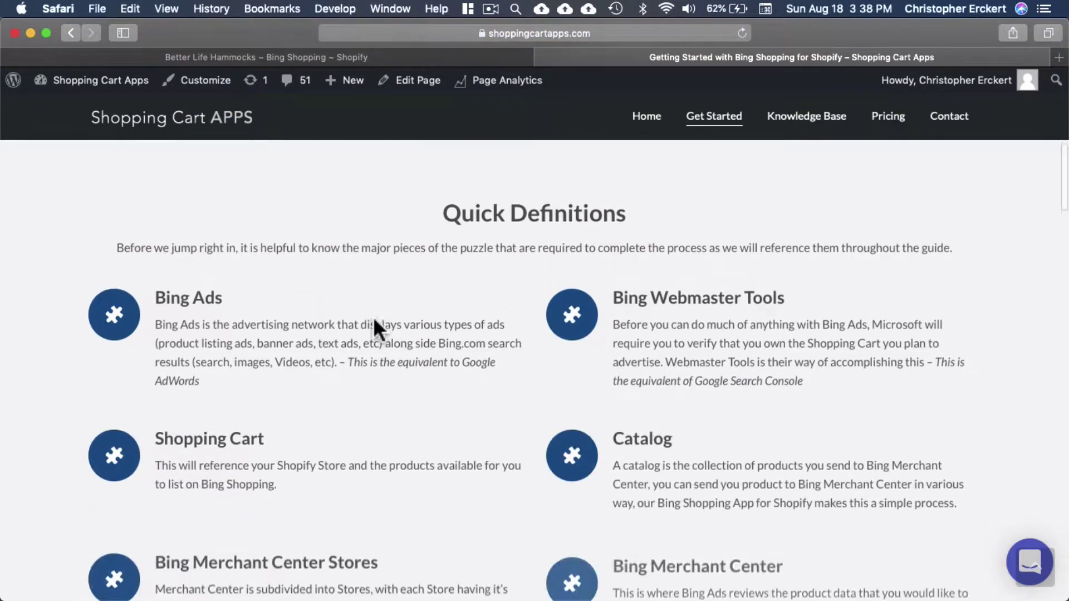
scroll(379, 330, down, 10)
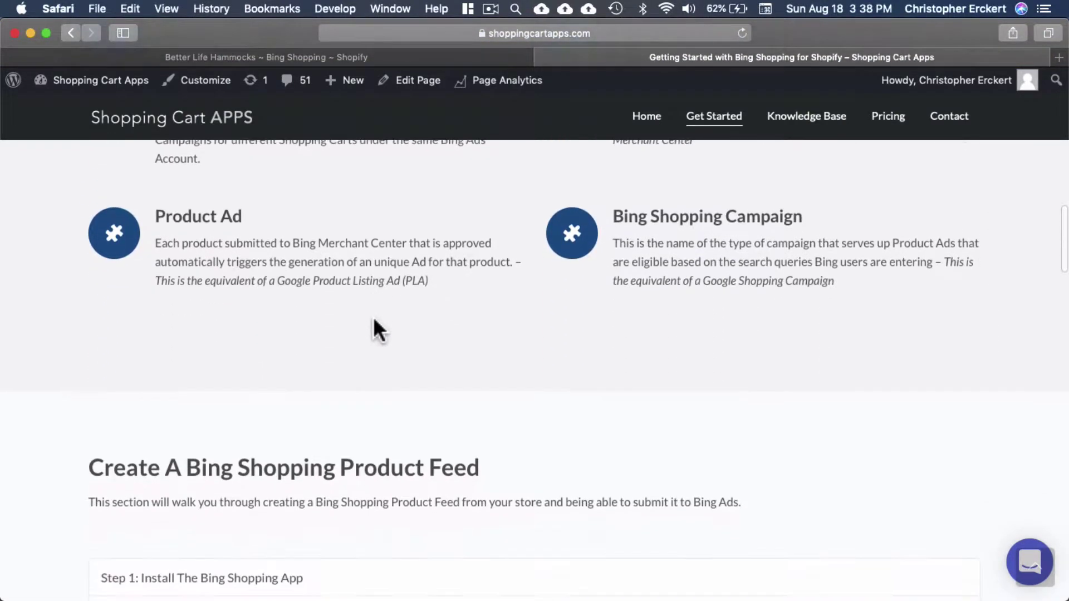
scroll(374, 323, down, 5)
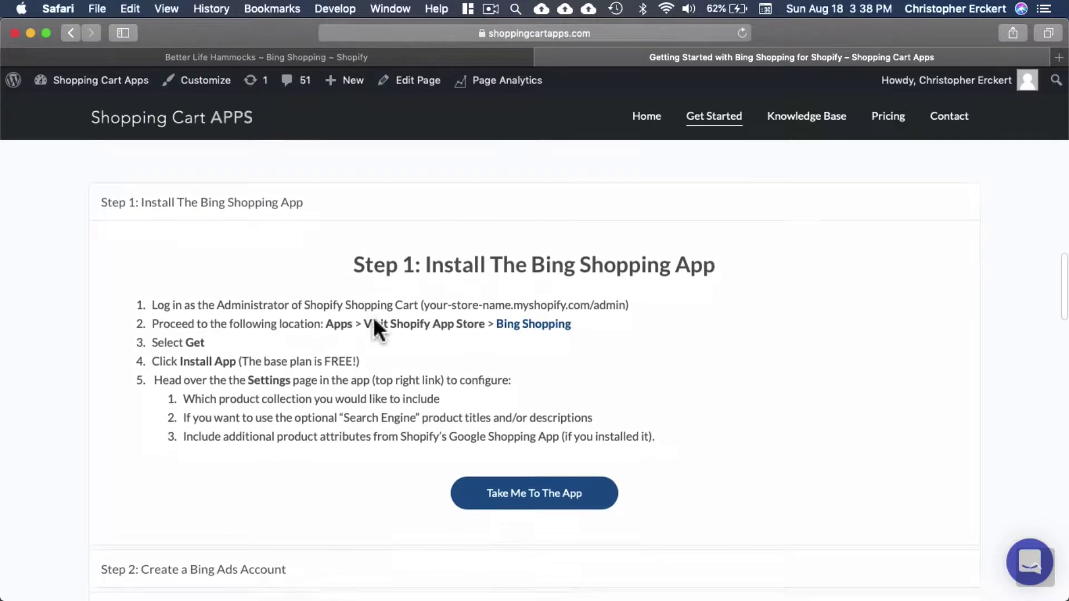
click(375, 51)
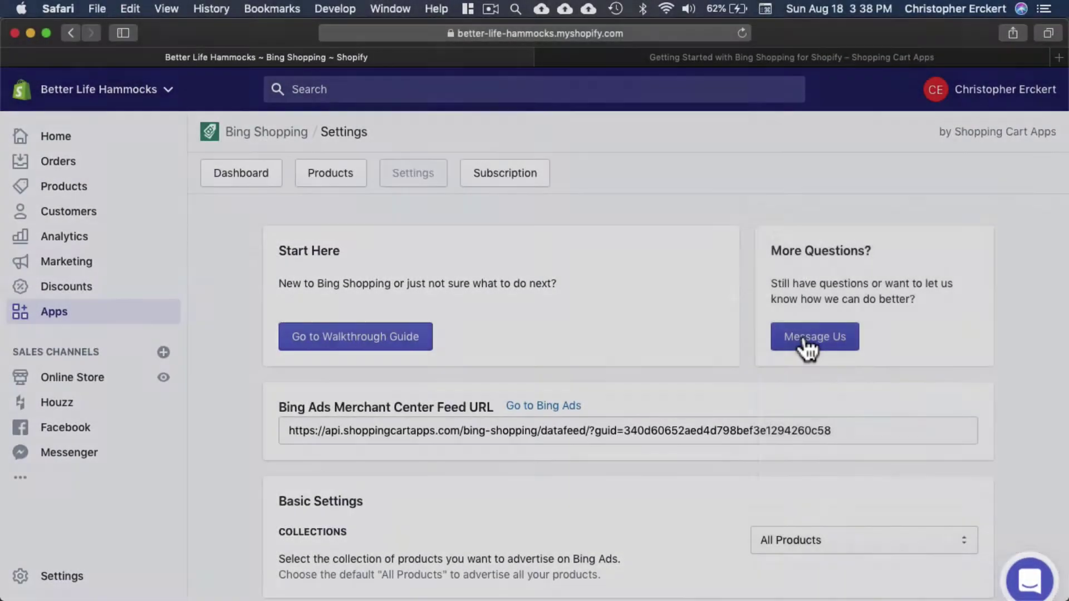
click(807, 346)
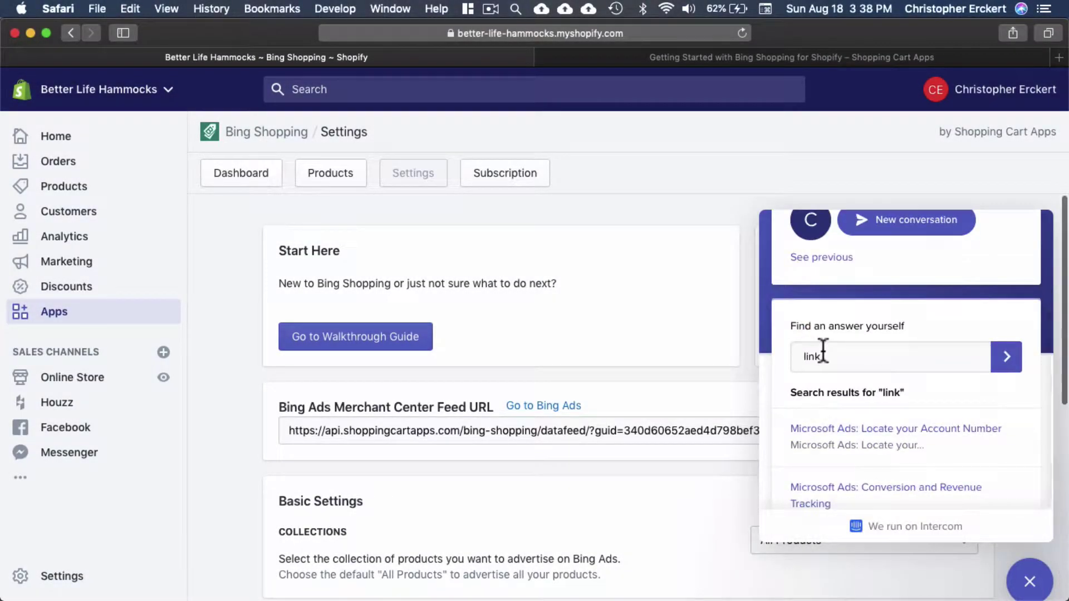
double_click(823, 352)
text(link feed)
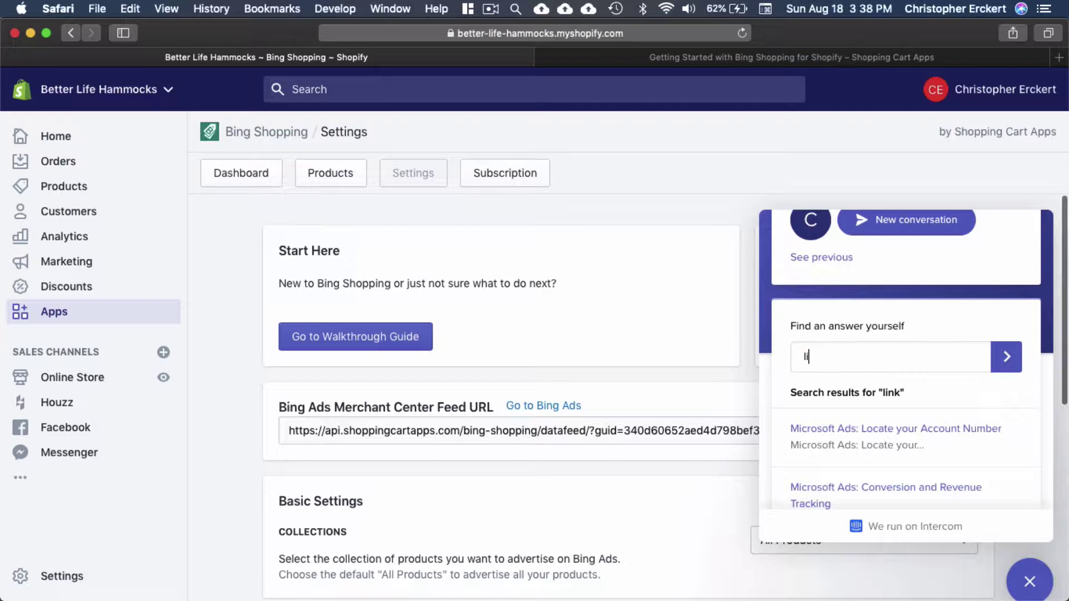
key(Return)
click(828, 429)
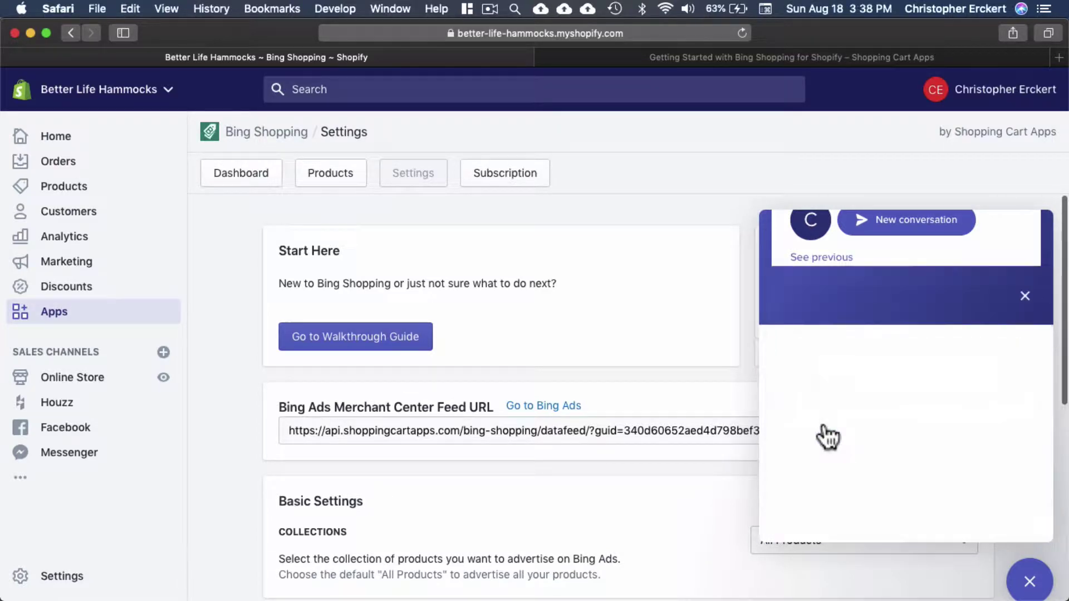
scroll(824, 432, down, 5)
click(891, 384)
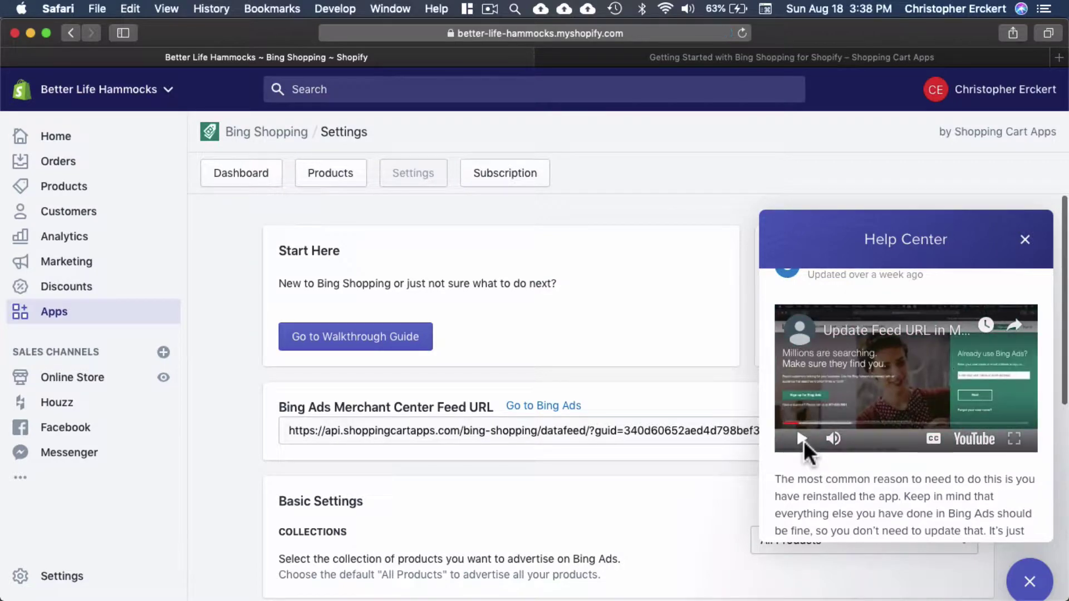
Step: Dismiss the help panels and set the feed's Collections option to Bing Shopping instead of All Products
click(1025, 241)
click(1023, 584)
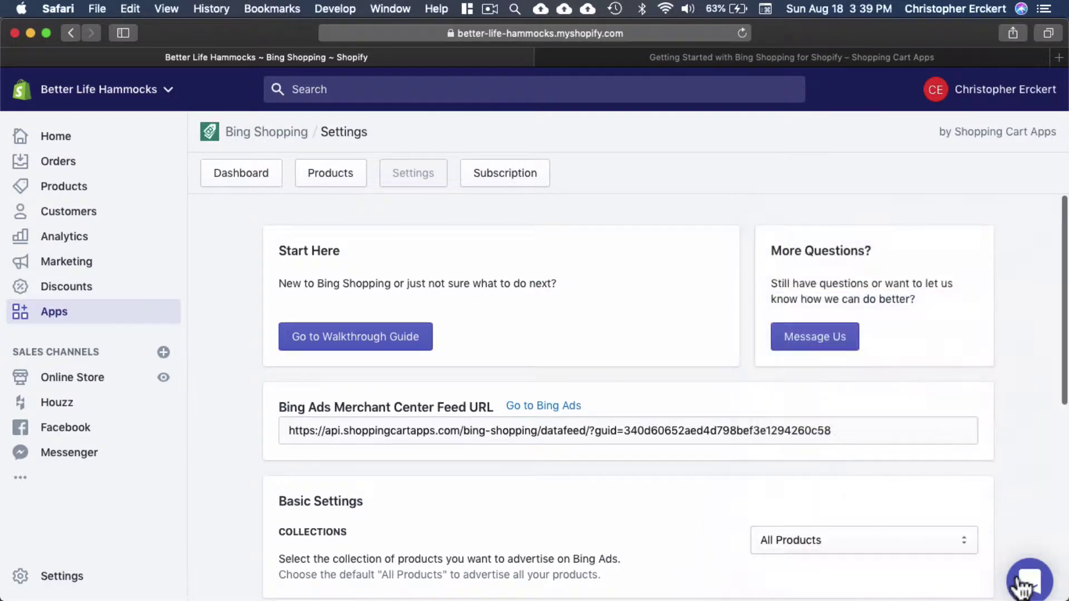
scroll(933, 497, down, 5)
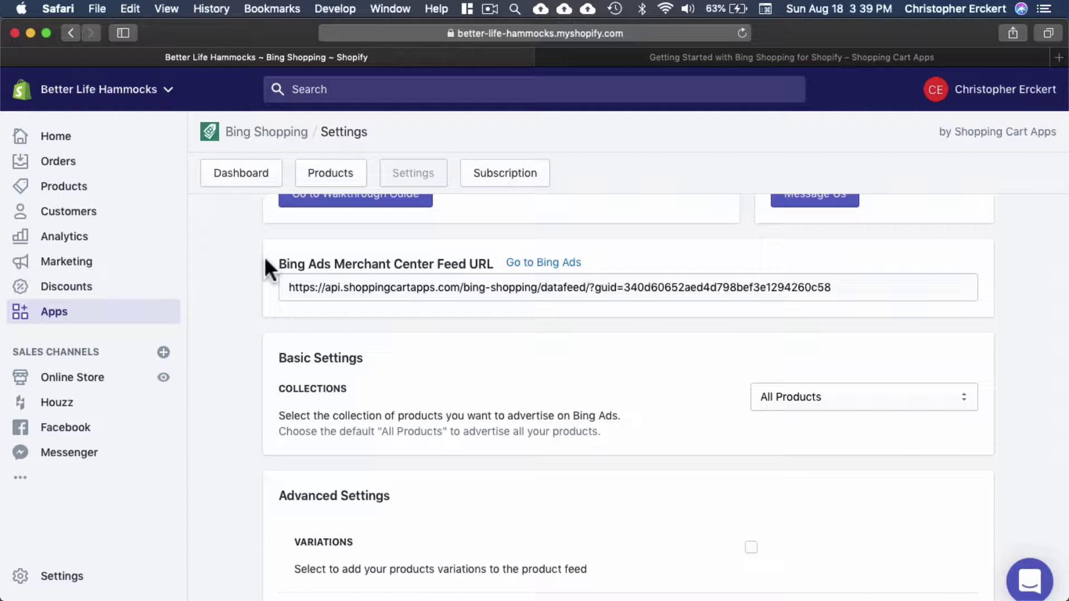
scroll(266, 258, down, 3)
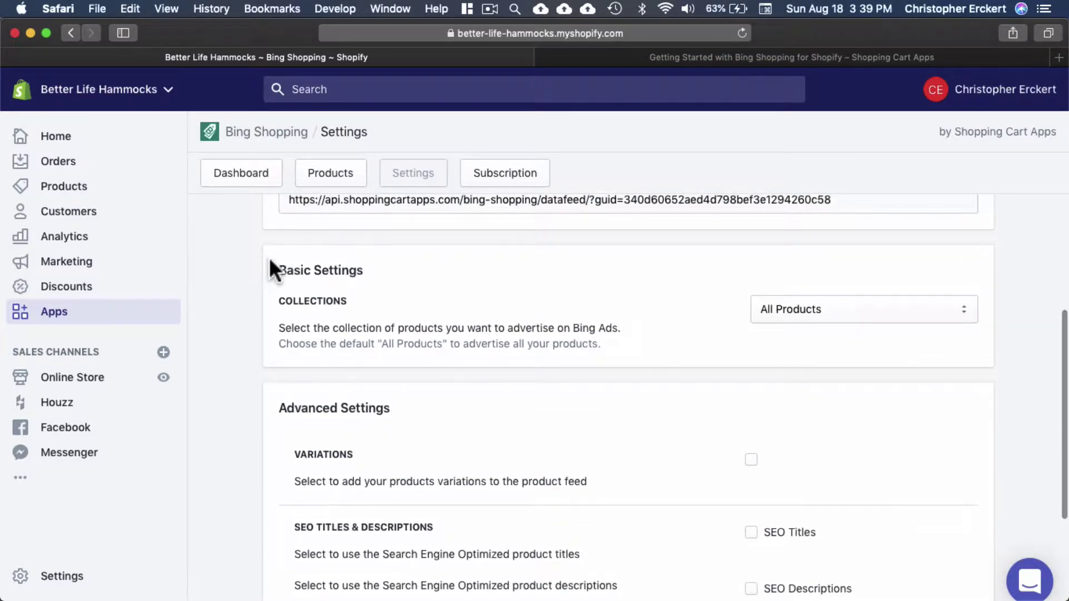
click(783, 306)
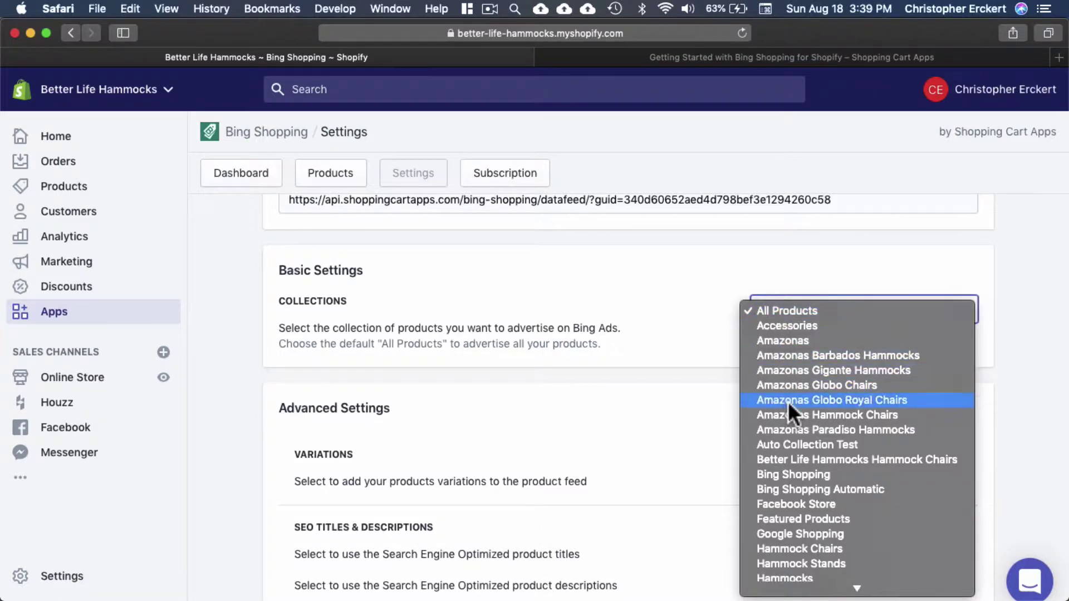
click(796, 475)
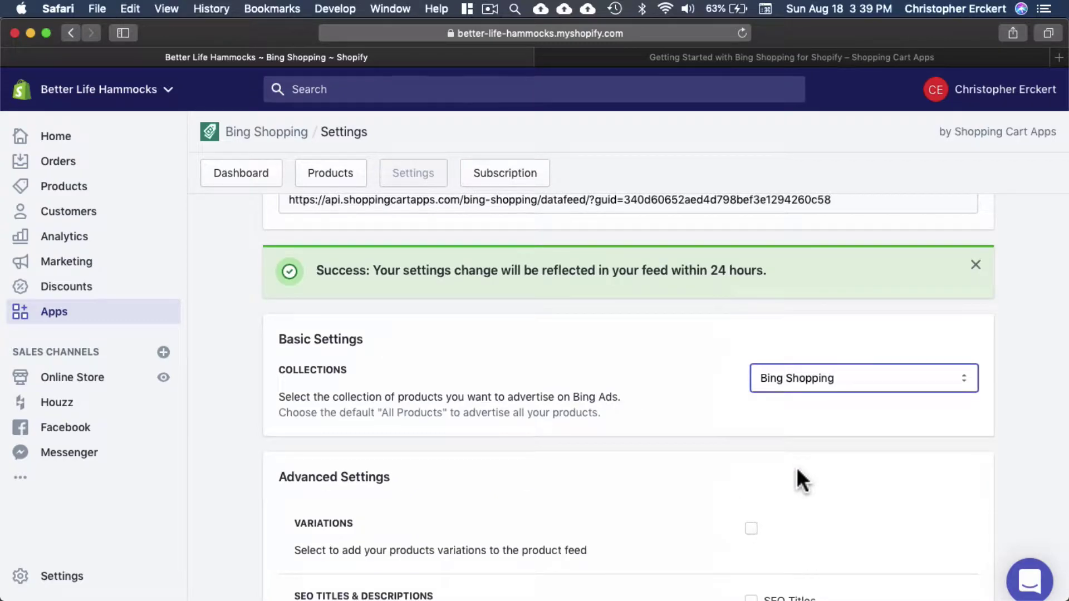
Step: Enable Condition, Gender, Age Group and Custom Labels from the Google Shopping app, leaving Shopify Google Shopping Ids off
scroll(797, 467, down, 5)
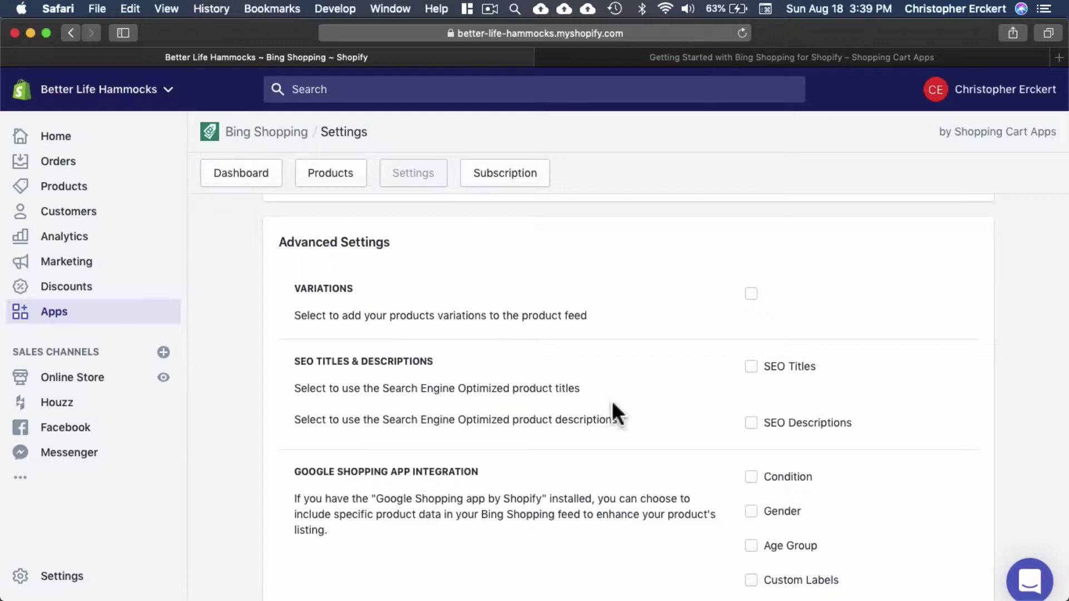
scroll(634, 418, down, 2)
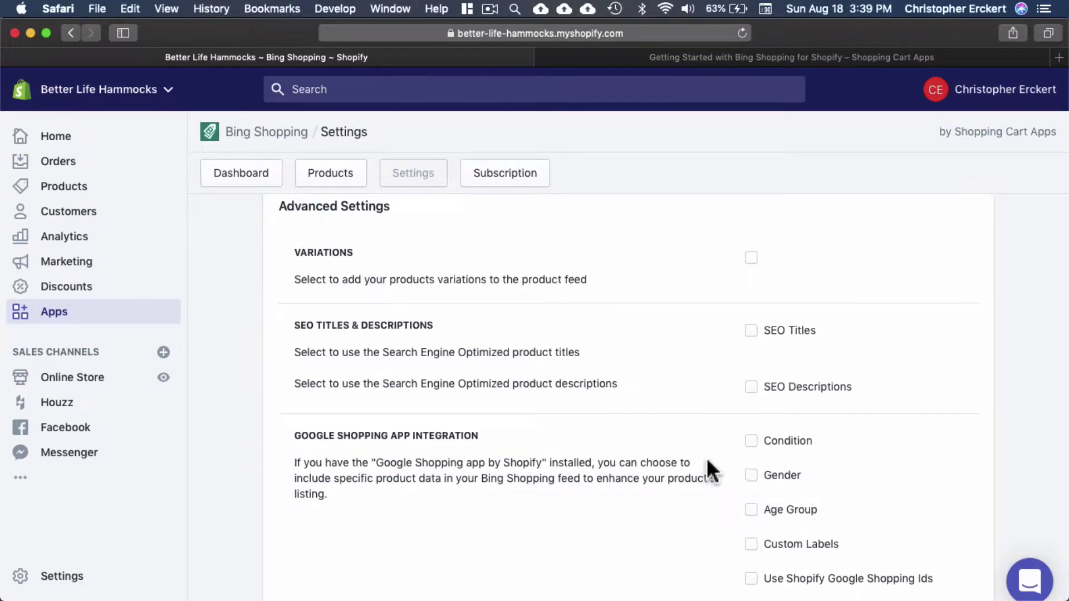
click(752, 441)
click(752, 475)
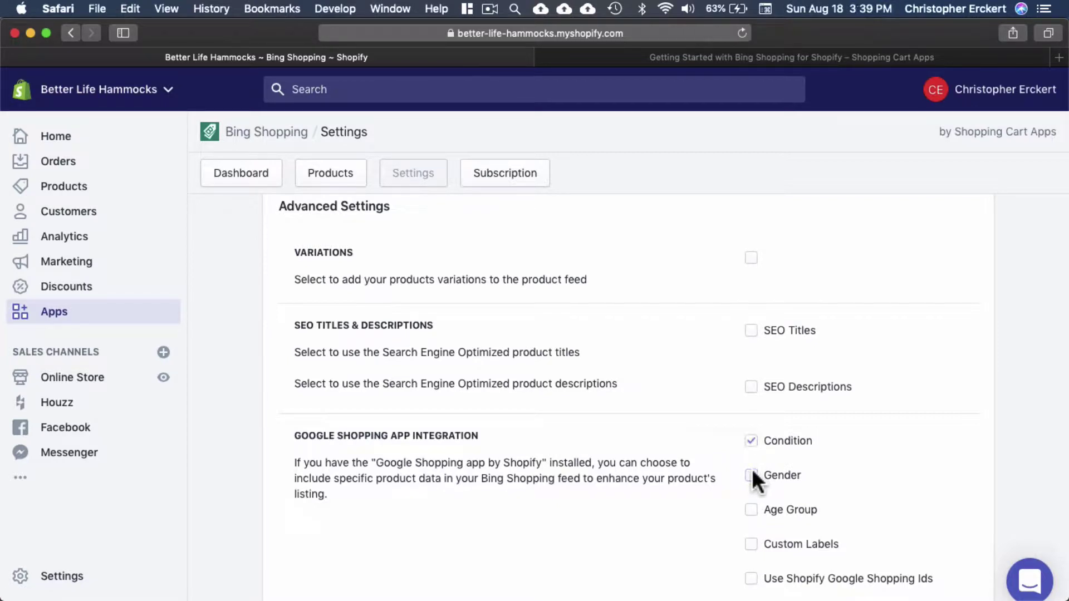
click(750, 507)
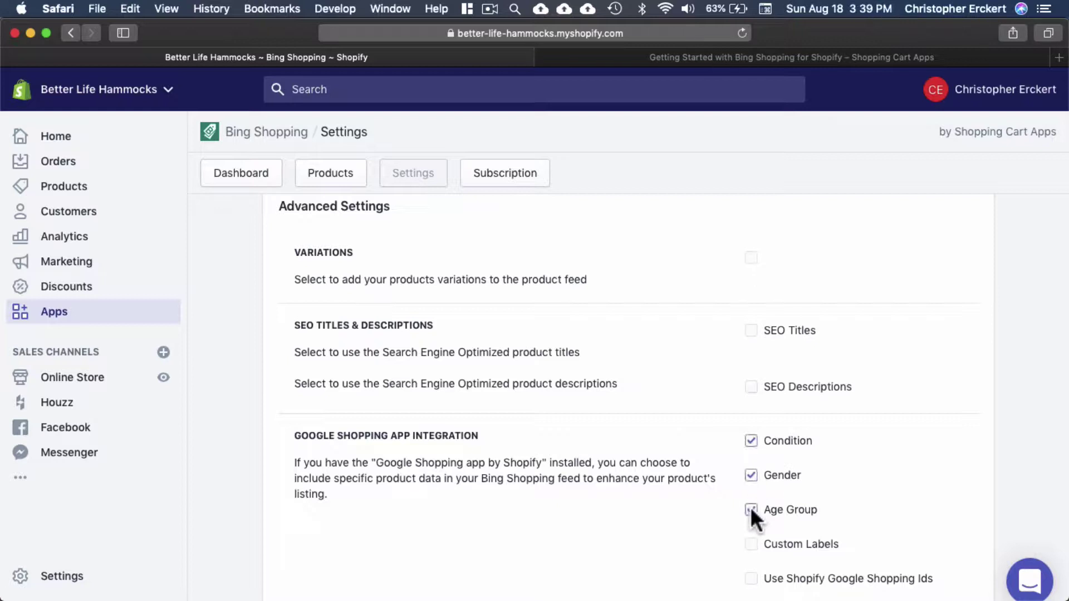
click(751, 543)
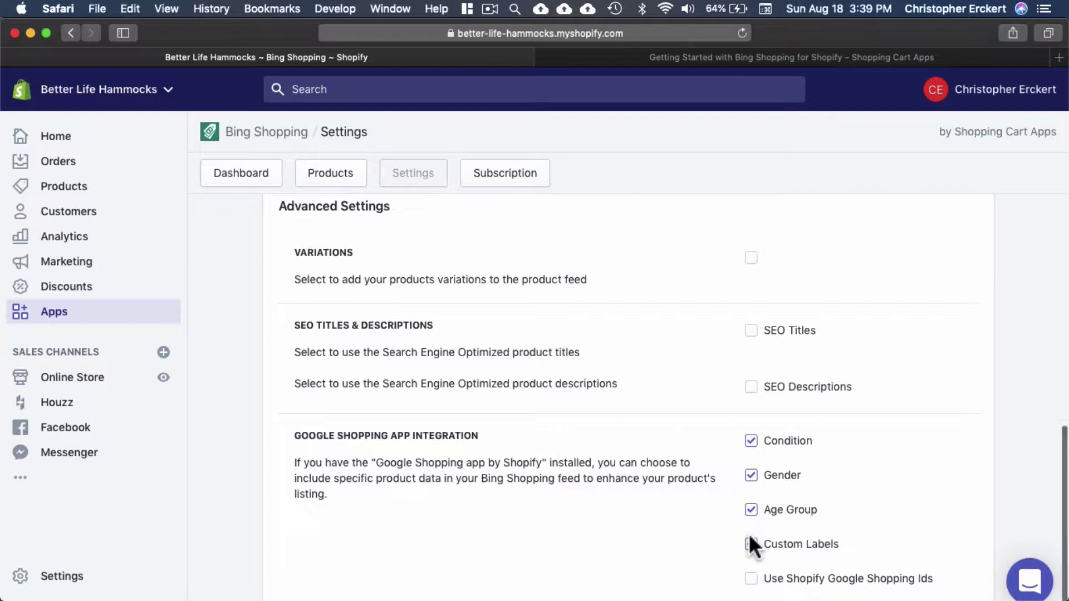
scroll(751, 545, down, 1)
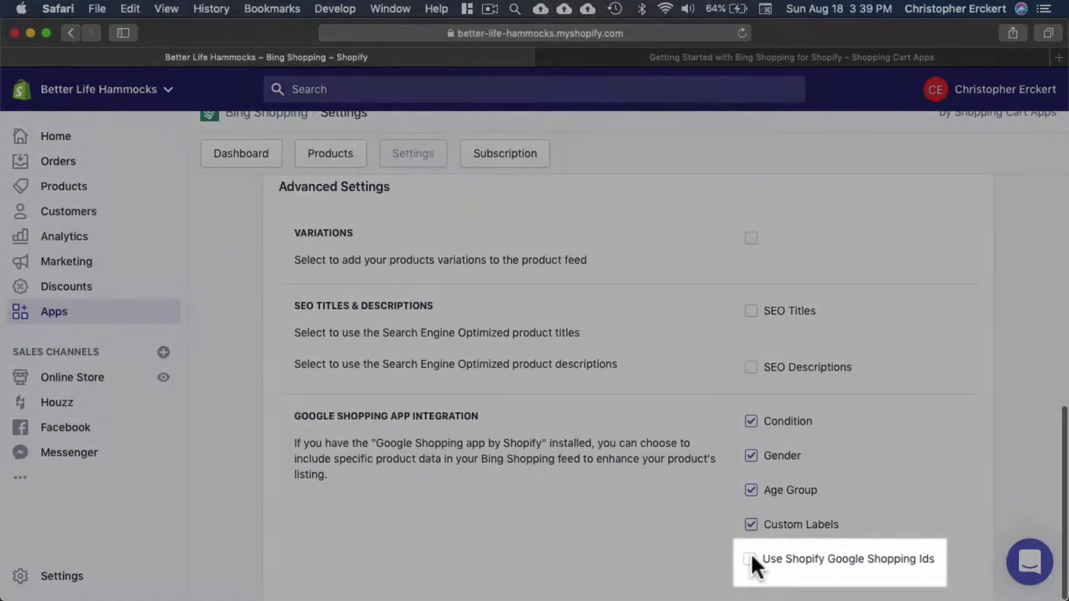
click(751, 557)
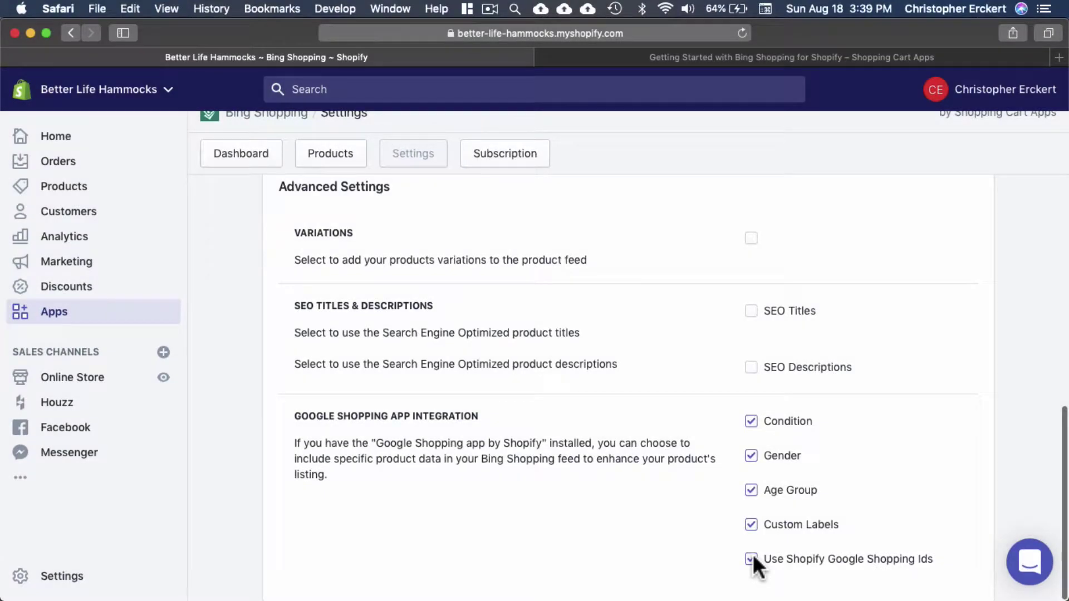
click(753, 553)
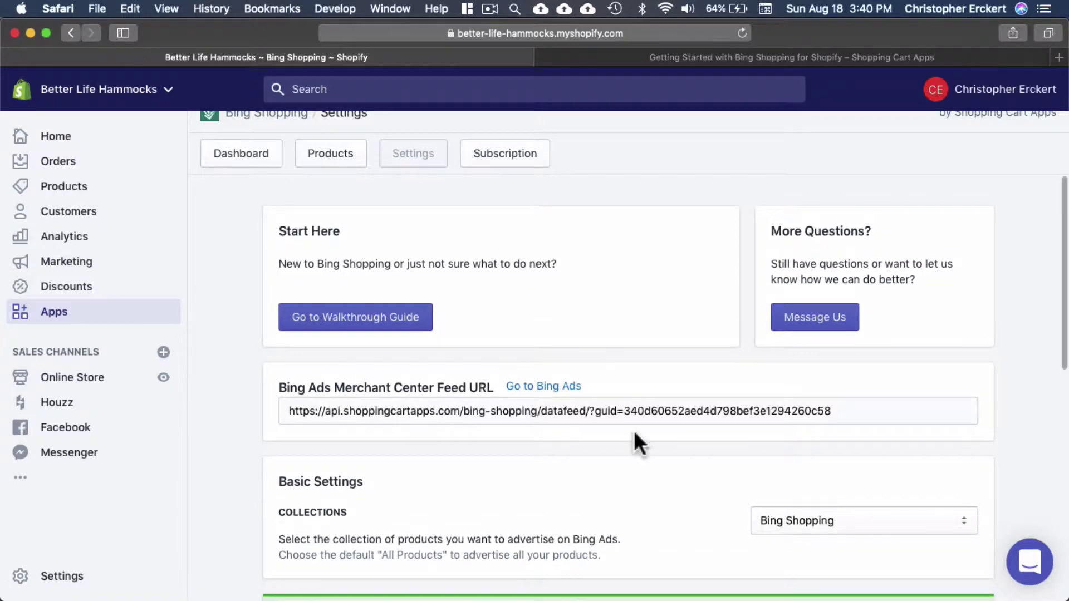
Step: Show the Subscription Options, with the Small $9.95 plan current for 52 products
click(519, 156)
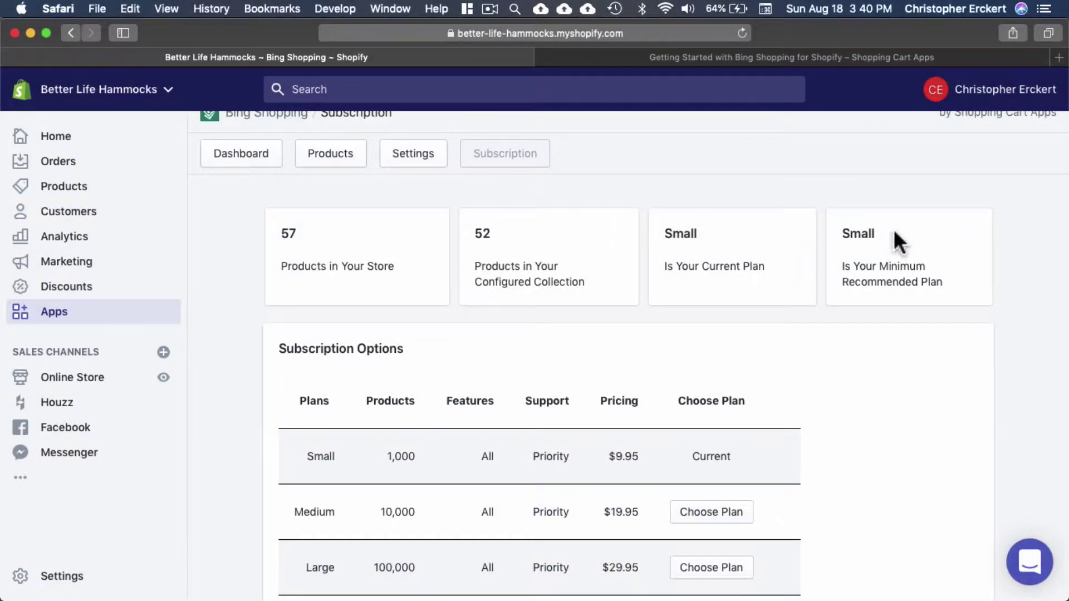
scroll(894, 228, down, 3)
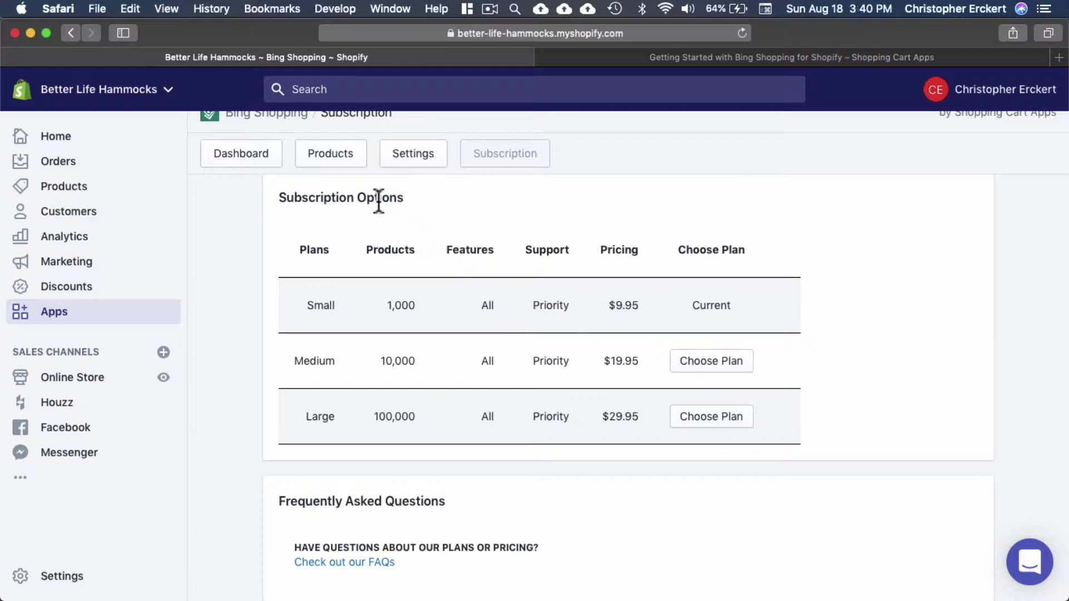
Step: Show the Dashboard stats and read values off the 30-day Catalog Size chart
click(263, 162)
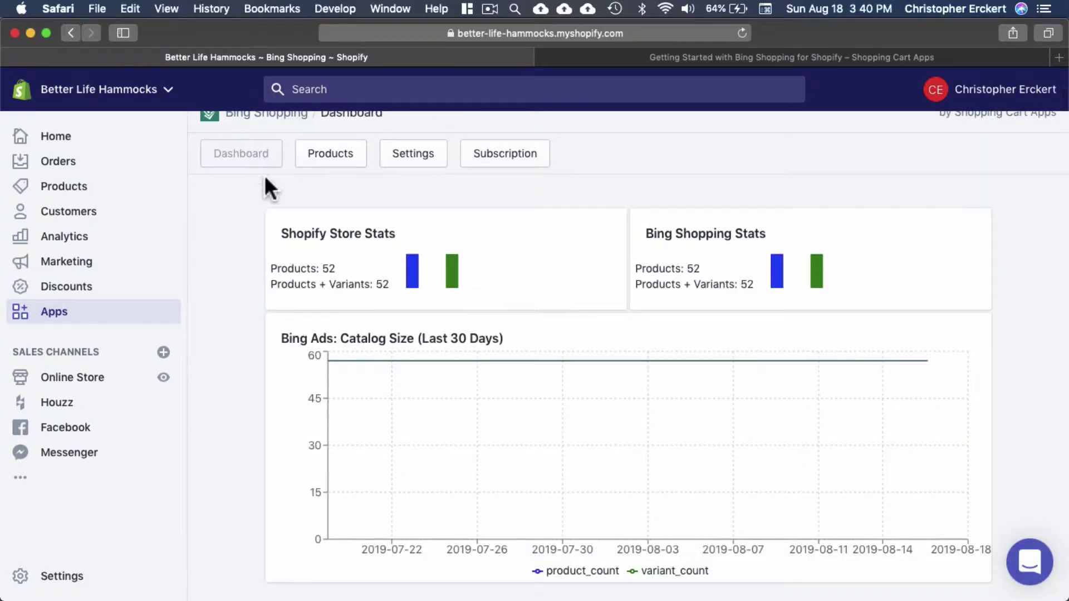
scroll(271, 253, down, 1)
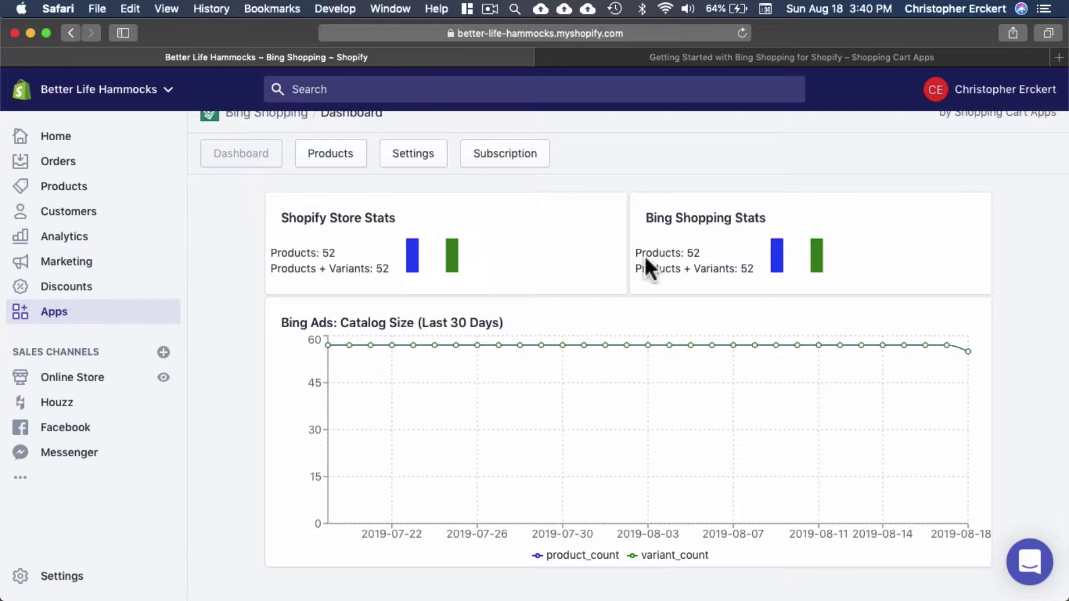
mouse_move(694, 359)
click(348, 162)
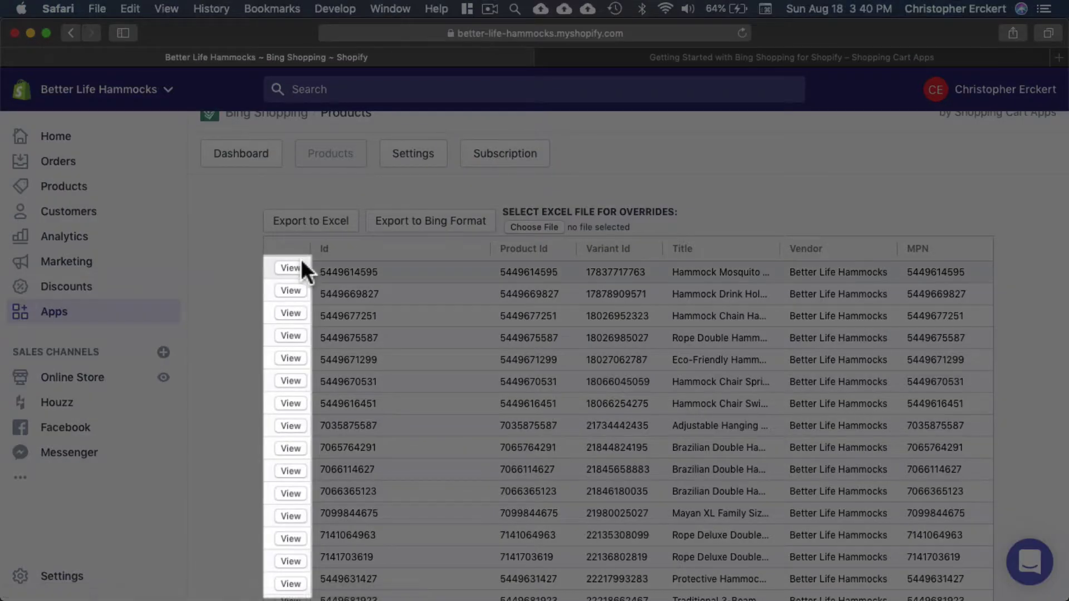
click(297, 270)
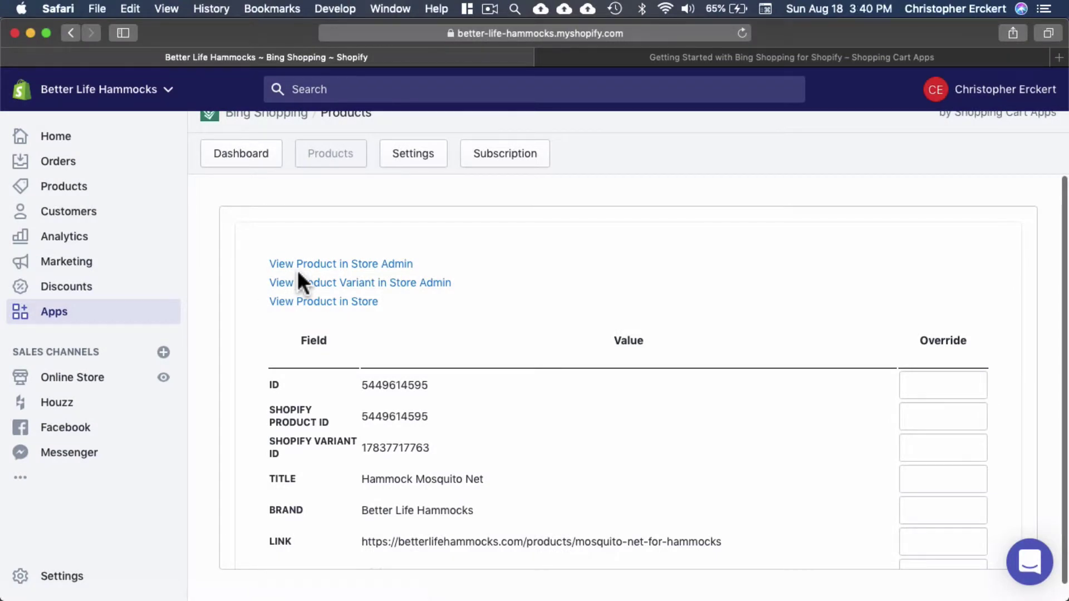
scroll(297, 269, down, 5)
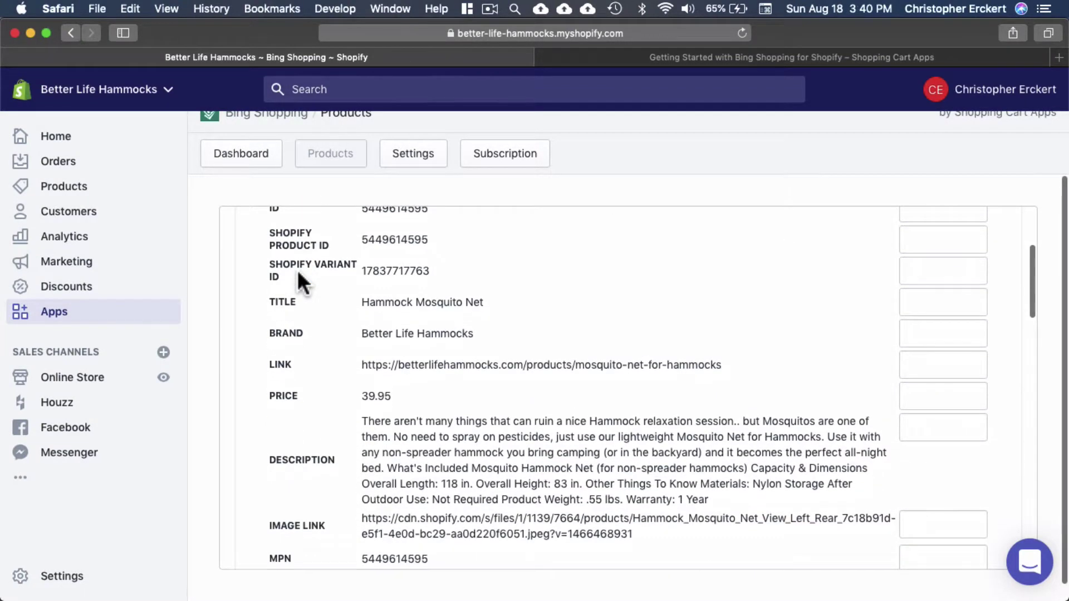
scroll(297, 270, down, 6)
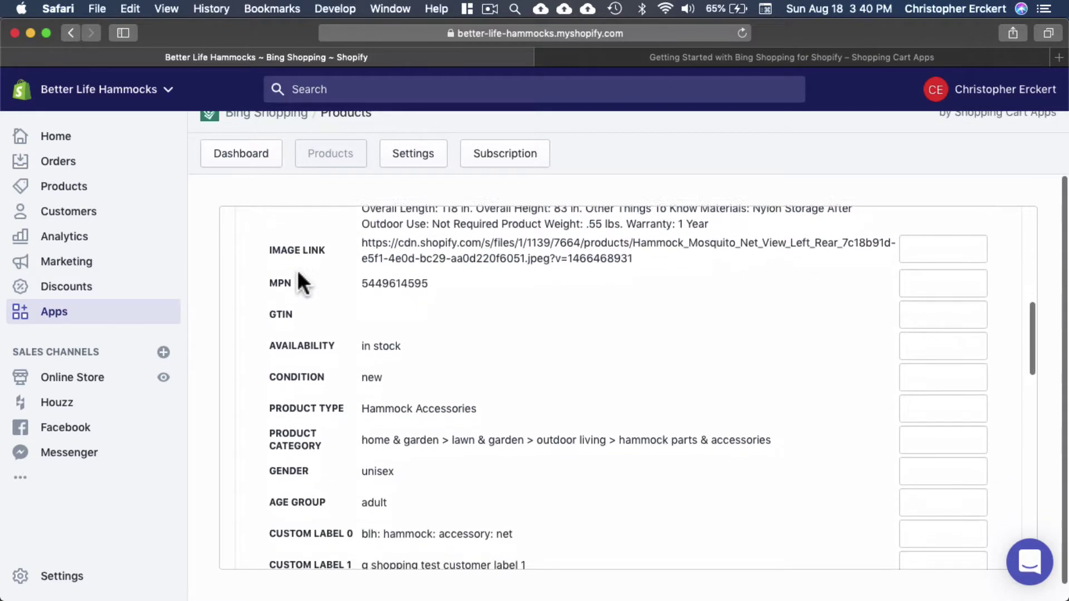
scroll(298, 273, down, 4)
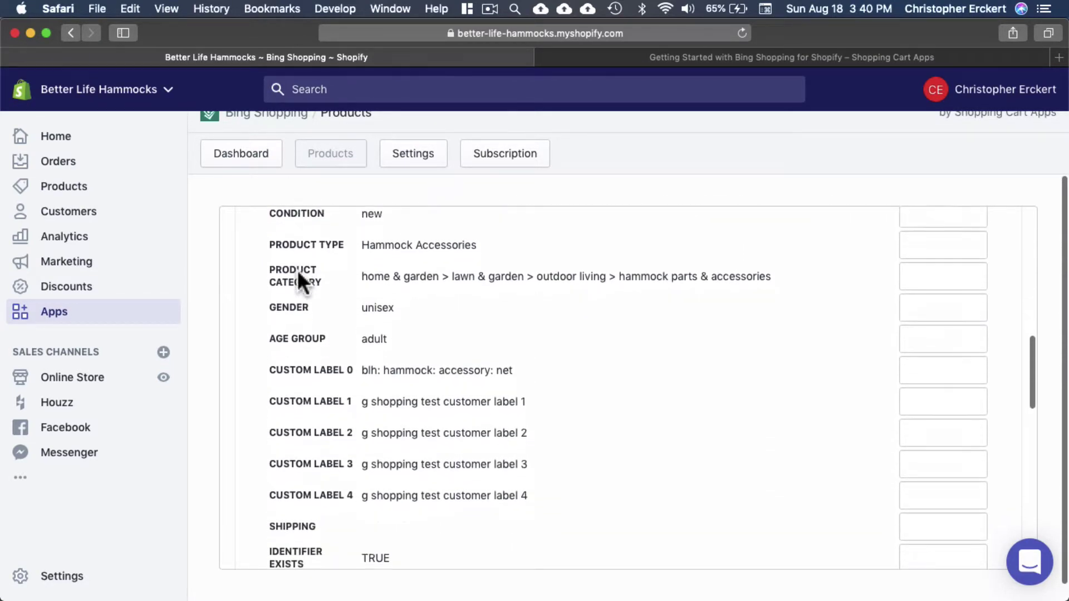
scroll(299, 272, down, 2)
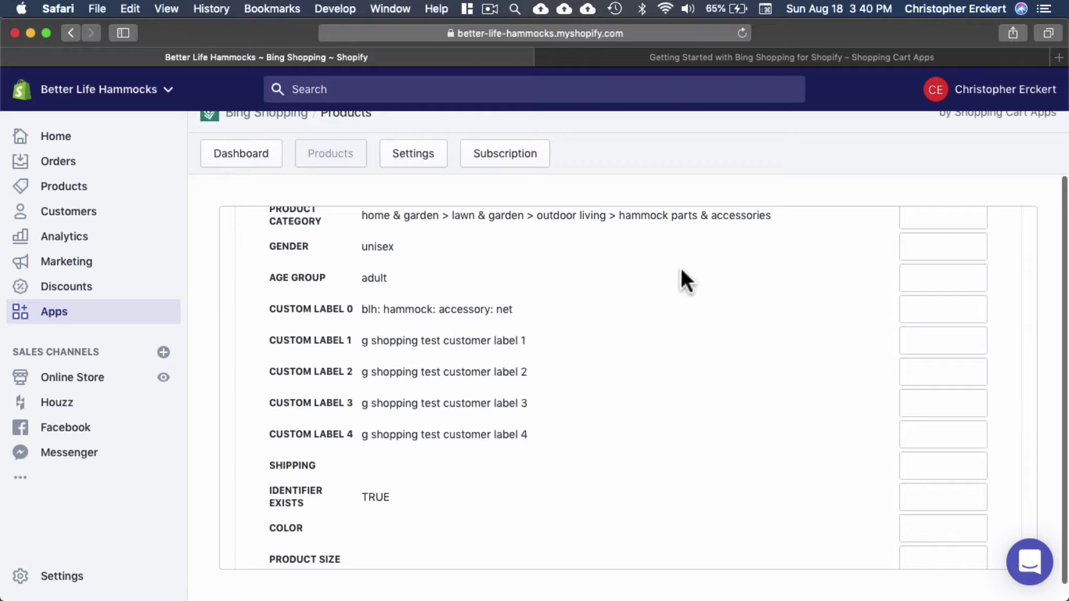
Step: Set Hammock Mosquito Net's Custom Label 0 override to 'new custom label' and save it
click(916, 305)
text(new c)
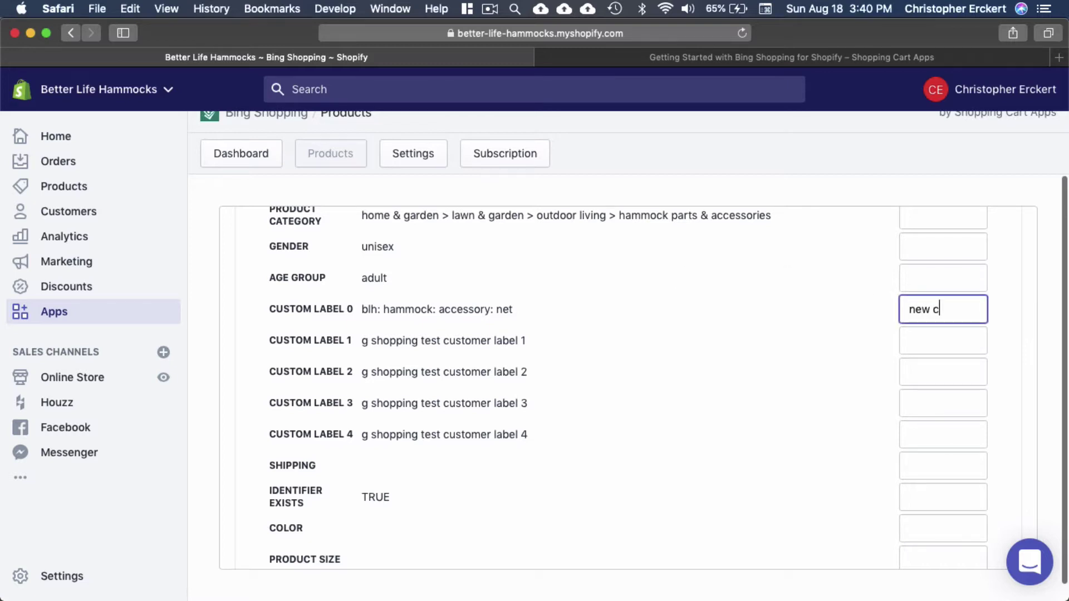
text(ustom label)
click(1010, 360)
scroll(1011, 362, down, 5)
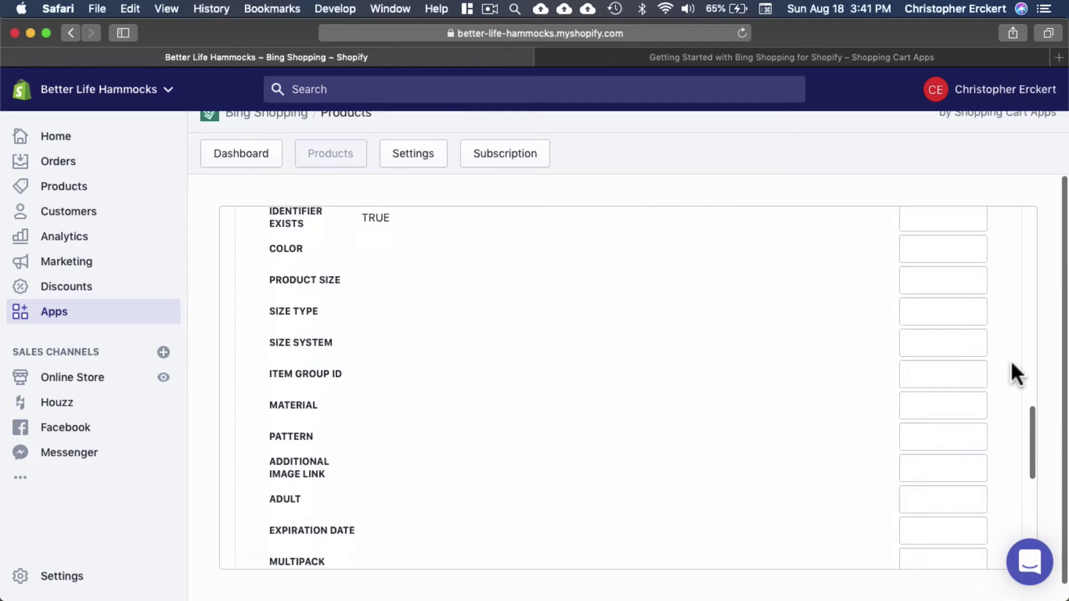
scroll(1011, 360, down, 5)
click(290, 508)
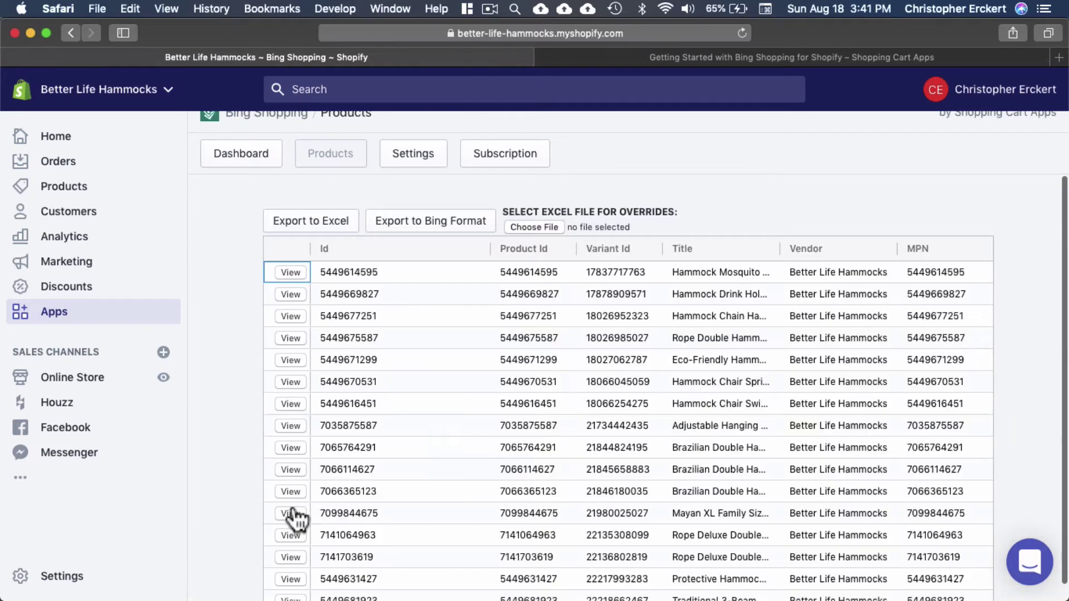
Step: Recheck the saved override, then export the catalog to Excel and show recent downloads
click(290, 272)
scroll(595, 390, down, 10)
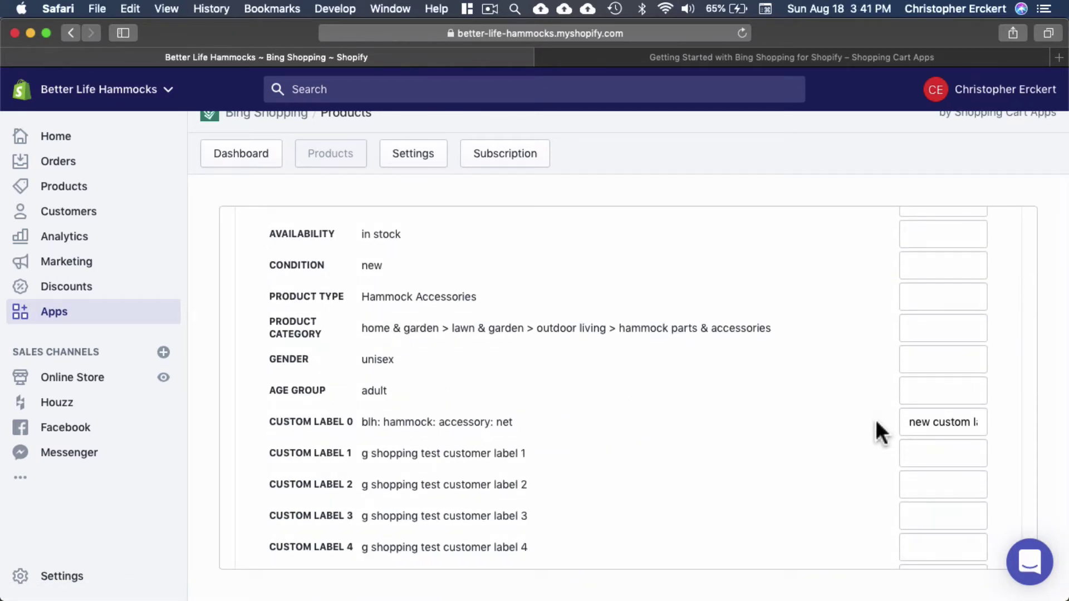
scroll(676, 387, down, 10)
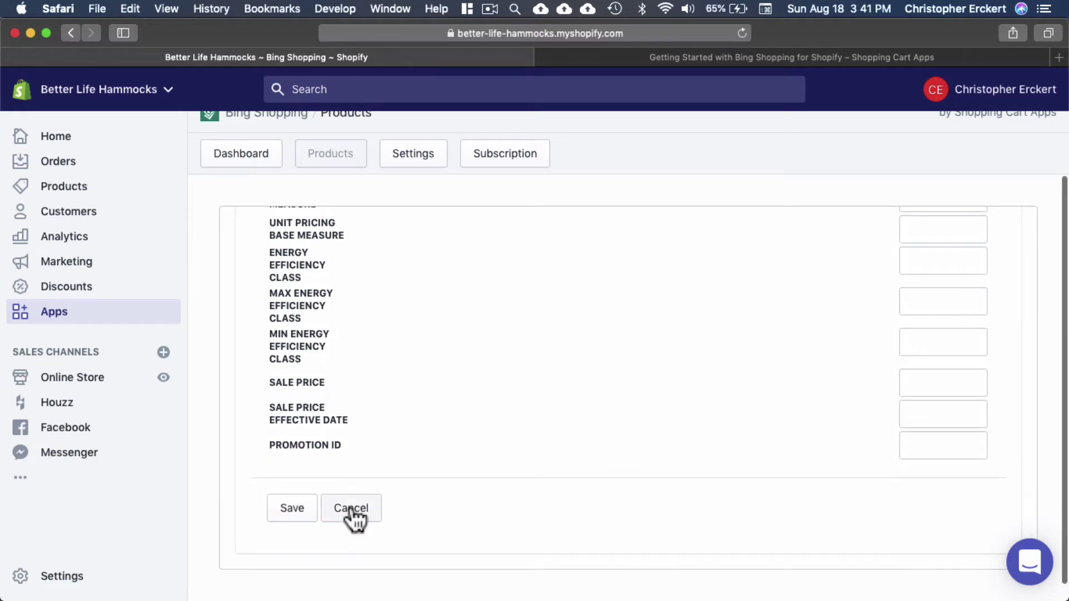
click(351, 509)
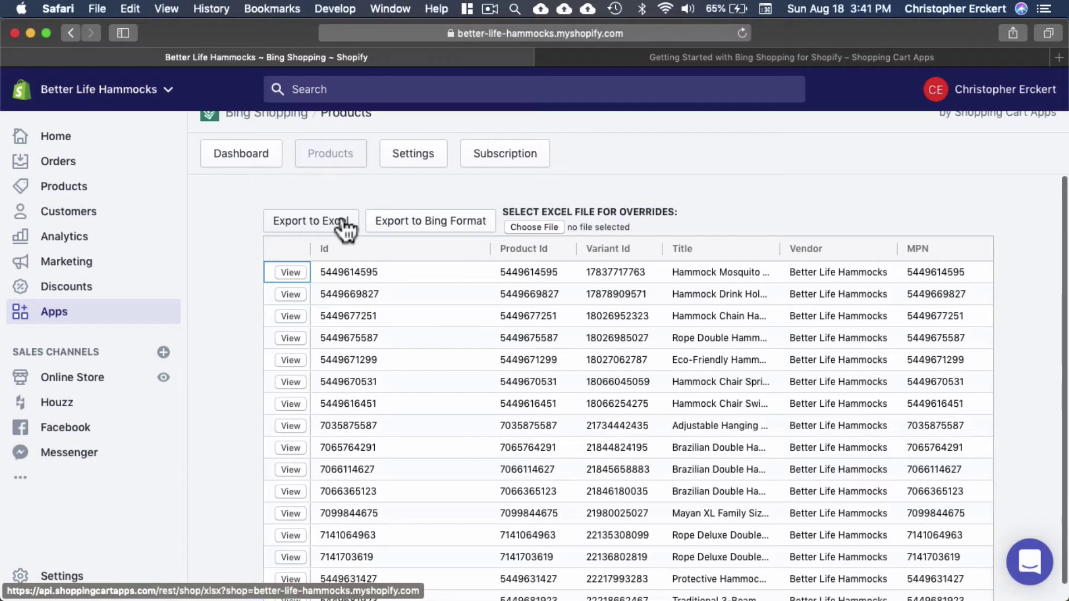
click(344, 223)
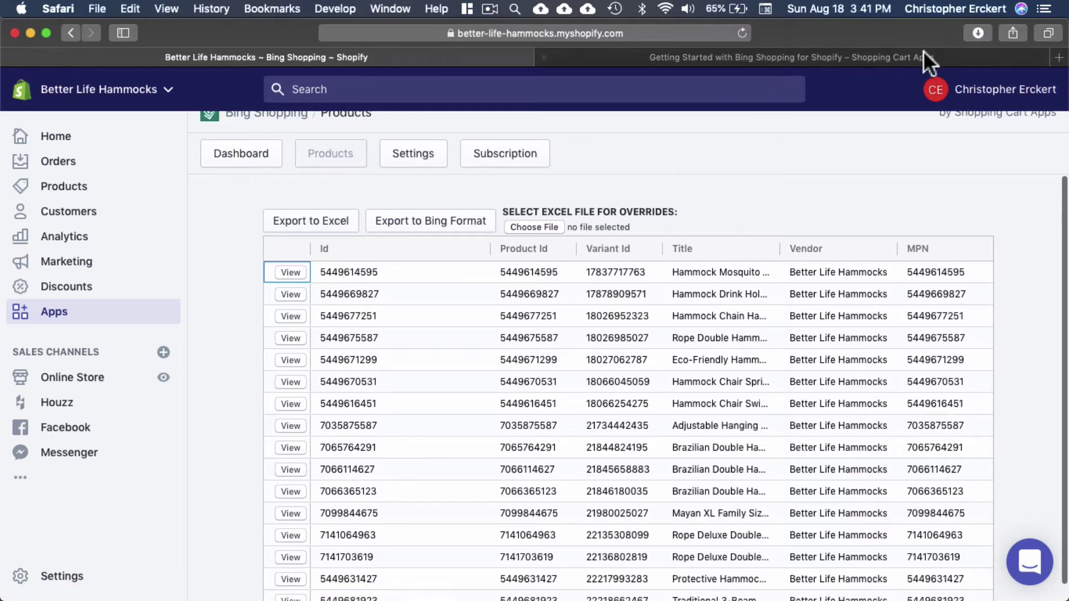
click(974, 32)
Step: In extract.xlsx, enter 'new color' as the first product's color in AA2 and save the workbook
double_click(863, 91)
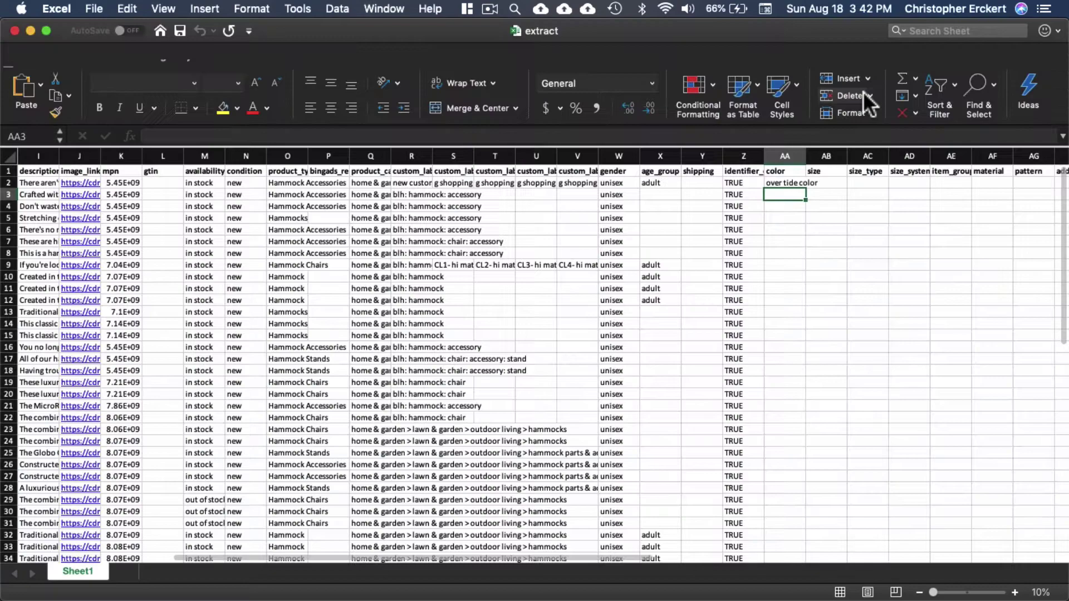
text(new color)
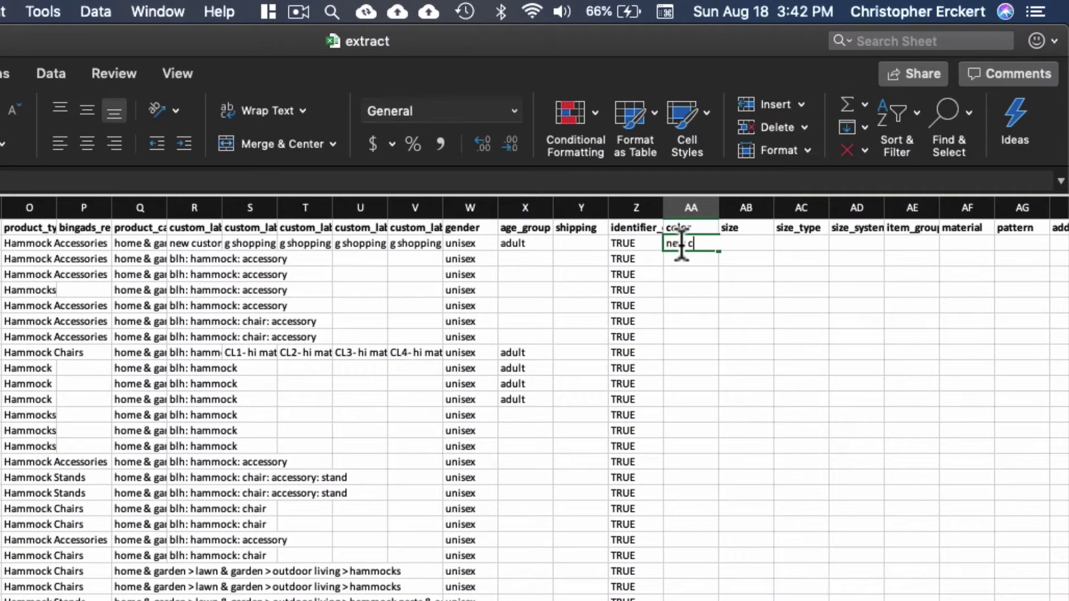
key(Return)
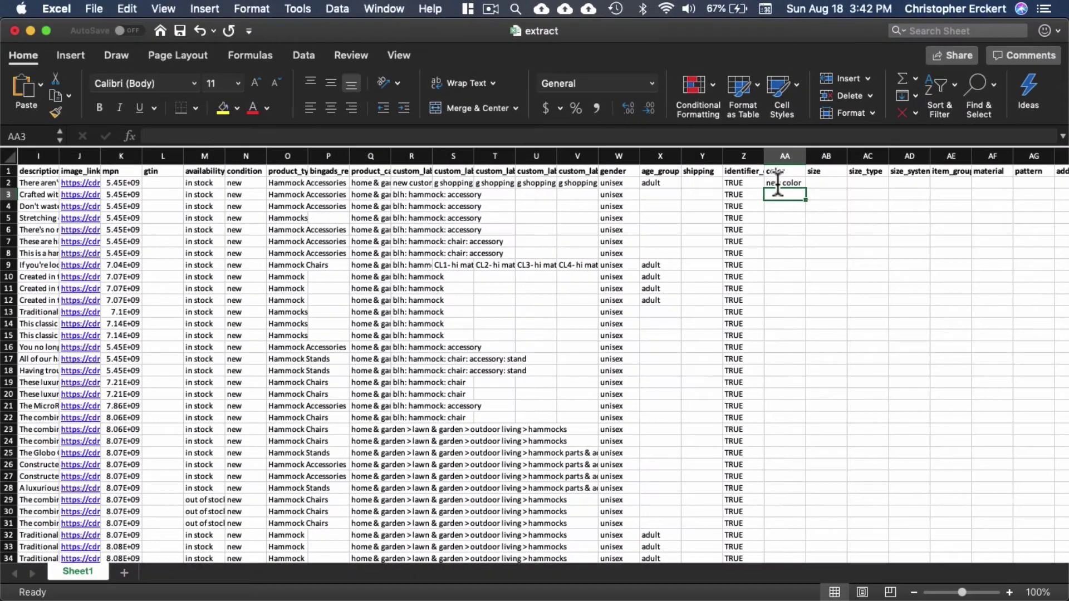
key(super+s)
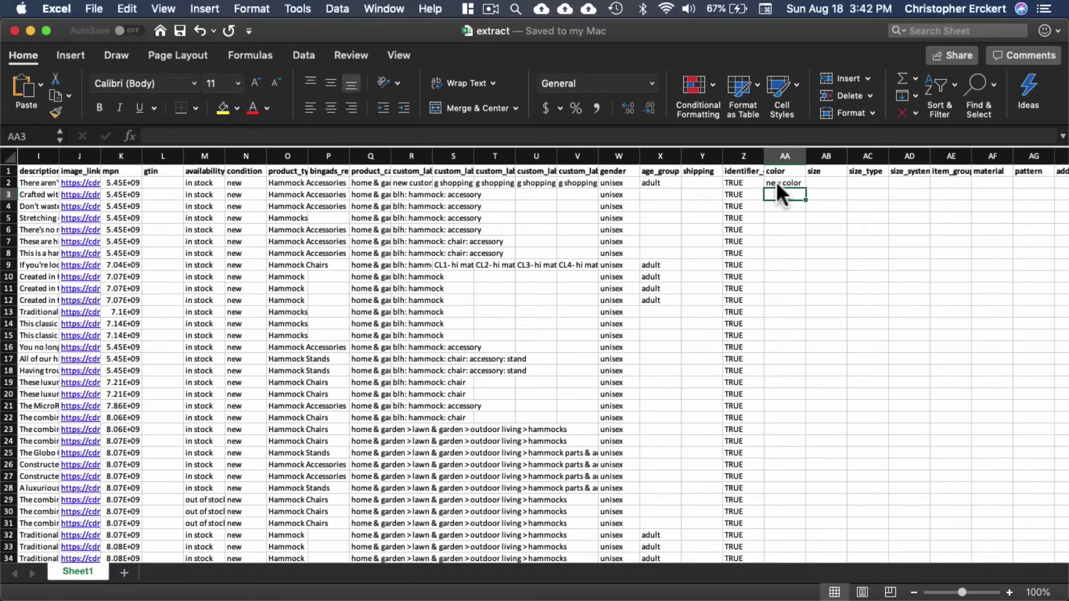
Step: Close the workbook and upload the edited extract.xlsx as the Bing Shopping overrides file
click(14, 31)
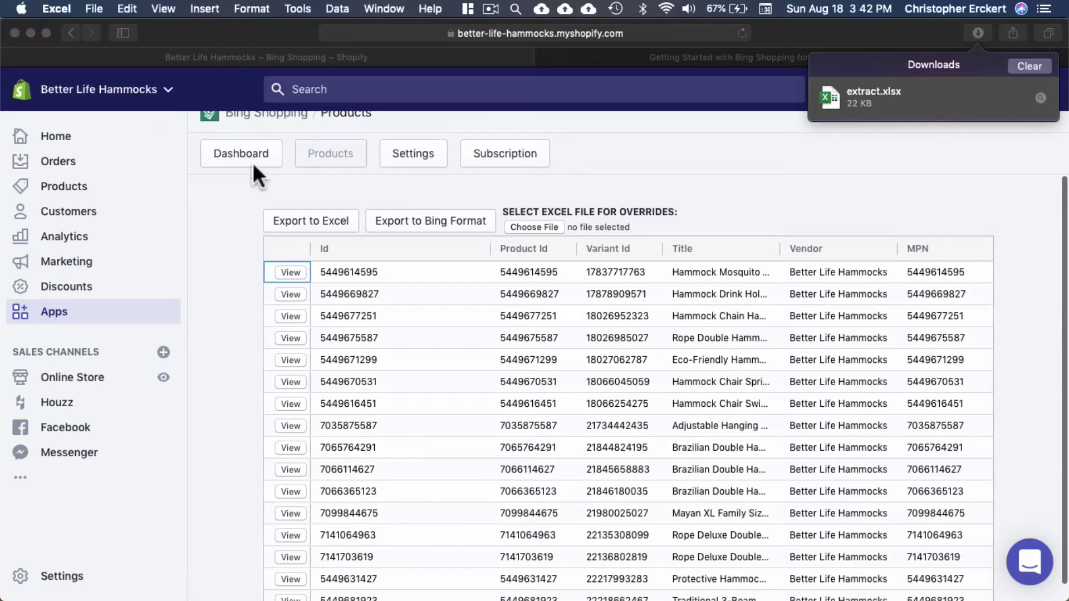
click(523, 223)
click(524, 222)
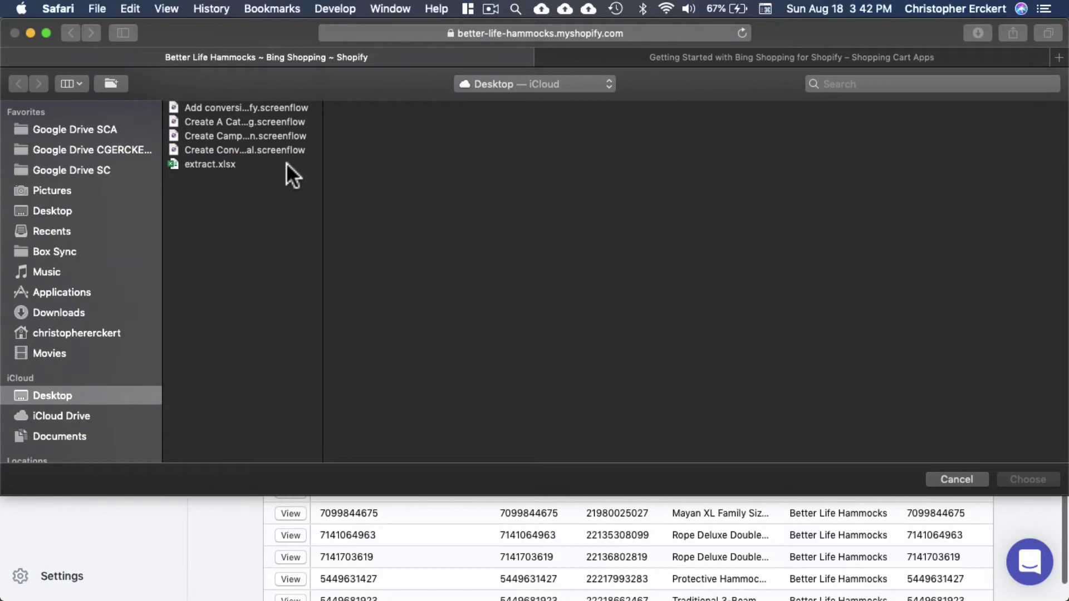
click(287, 164)
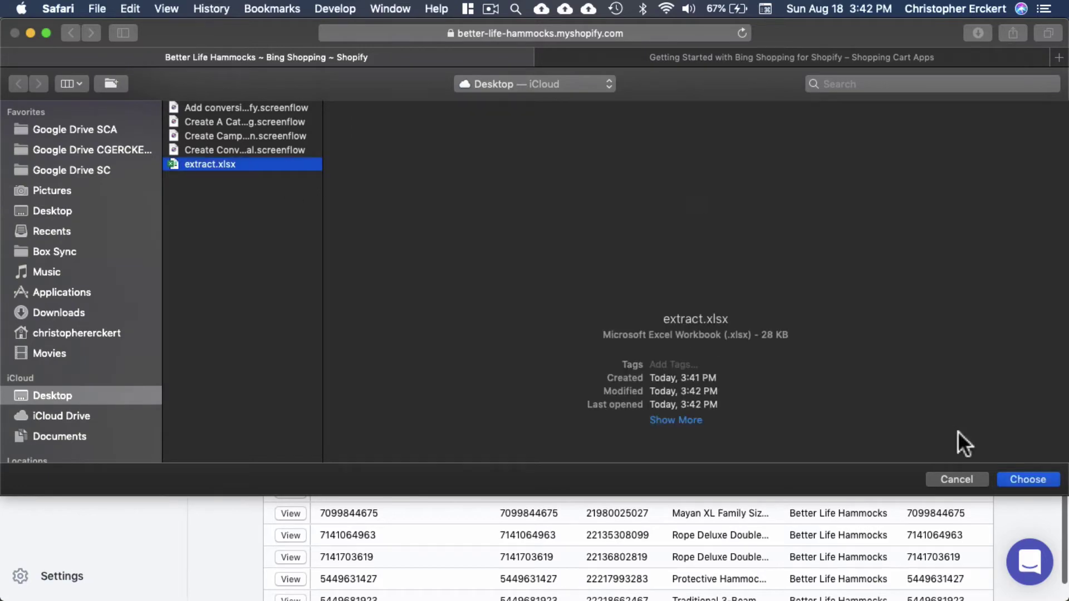
click(1028, 479)
click(973, 225)
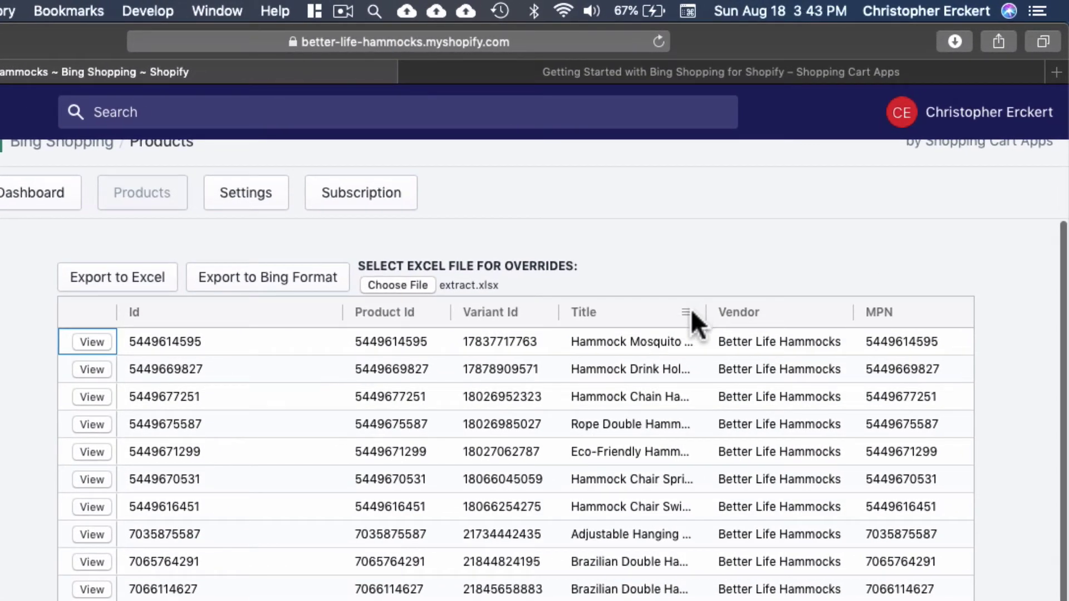
Step: Filter the product list's Title column for 'hammock mos'
click(755, 256)
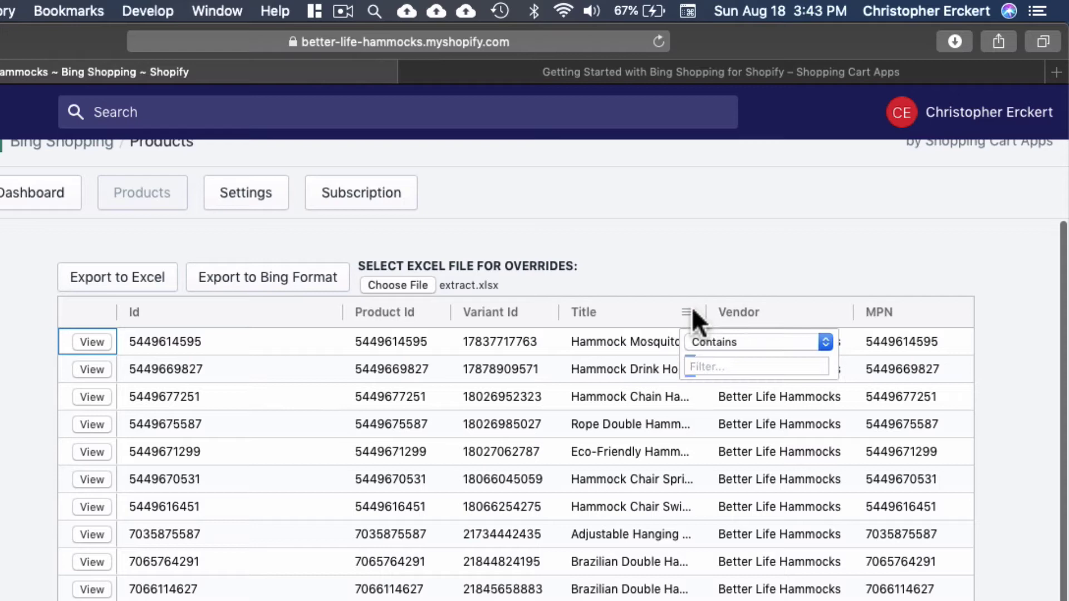
text(hammock mos)
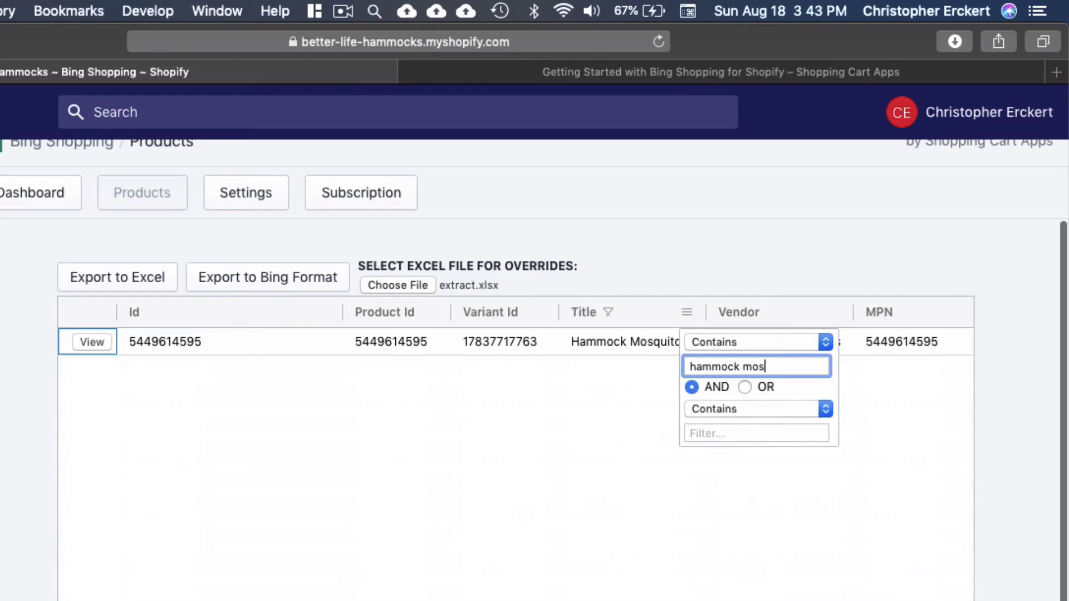
click(263, 336)
Step: Confirm Hammock Mosquito Net's Color override reads 'new color', then go to the Dashboard
click(83, 341)
scroll(78, 338, down, 10)
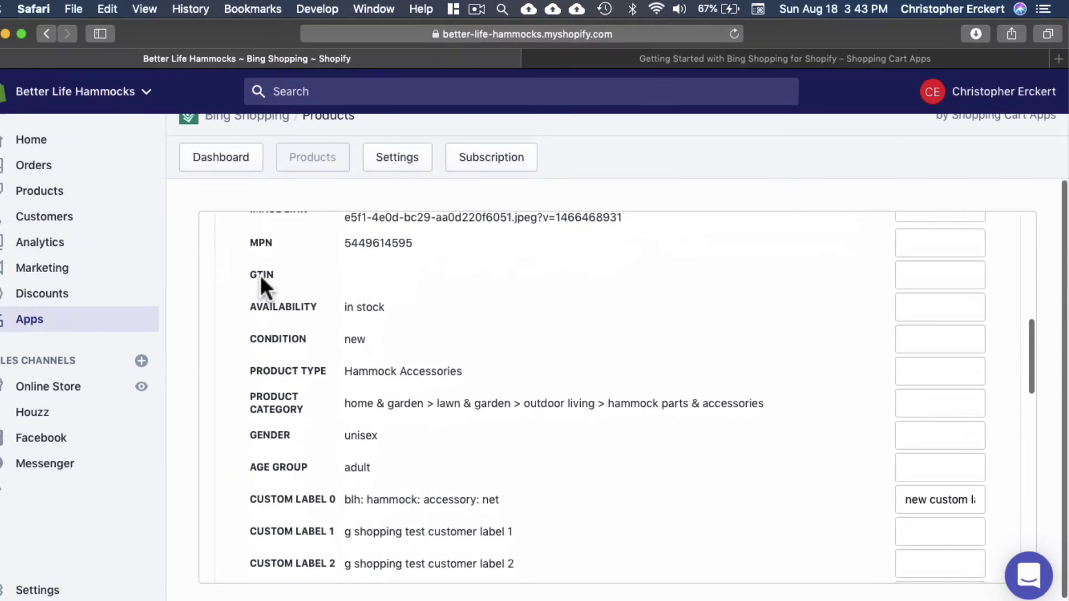
scroll(260, 277, down, 15)
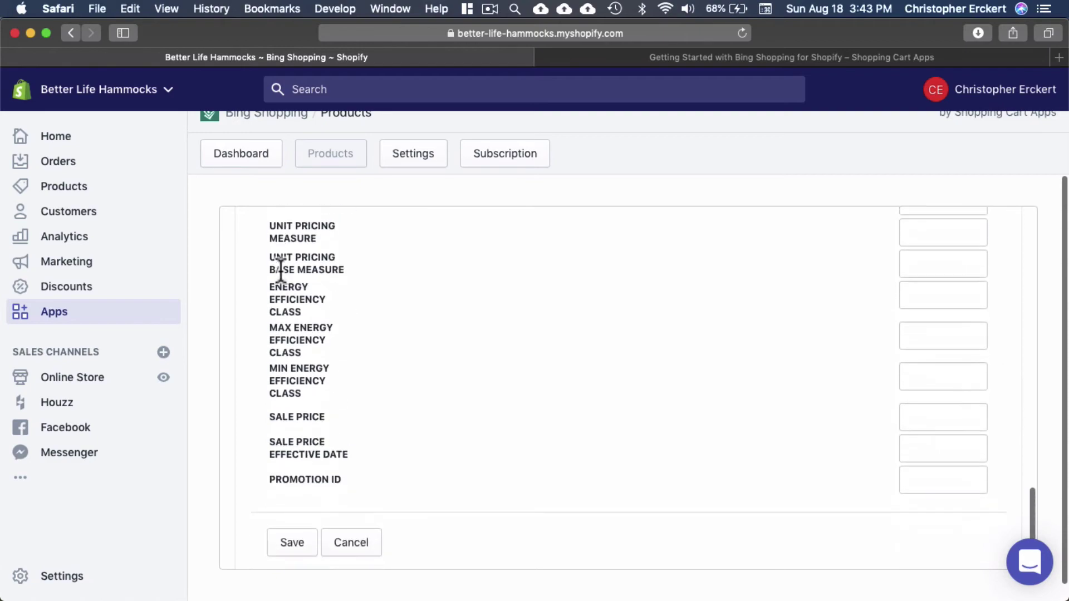
scroll(280, 270, up, 15)
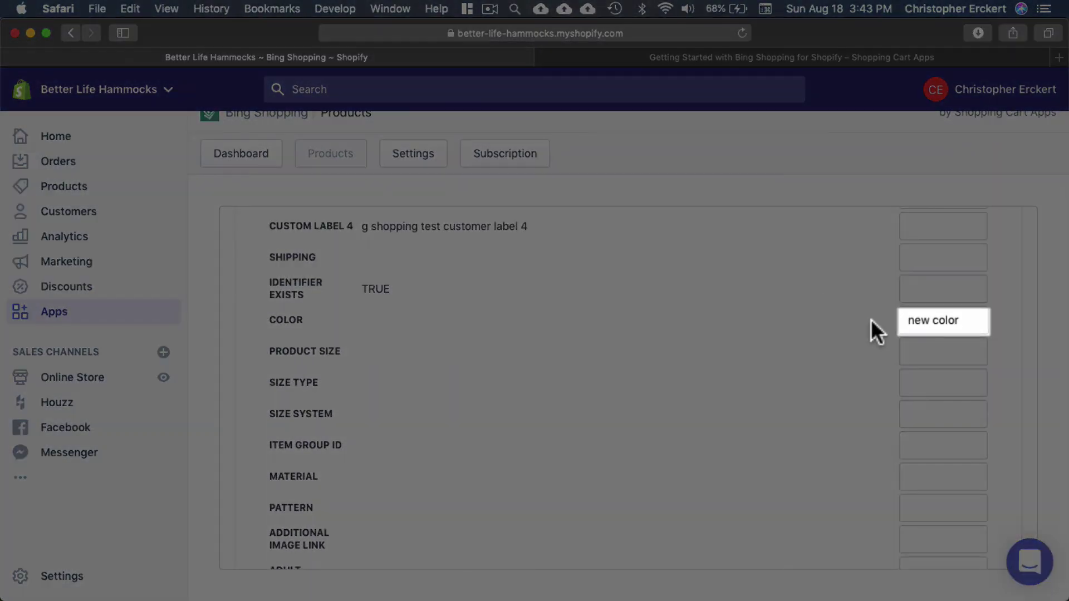
scroll(653, 374, up, 8)
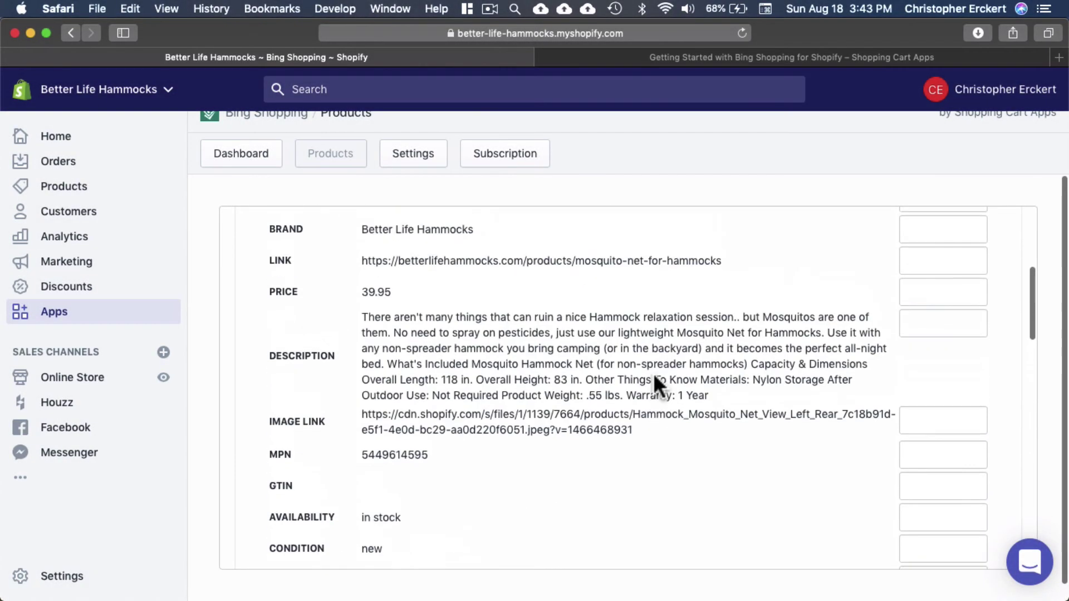
scroll(653, 373, up, 6)
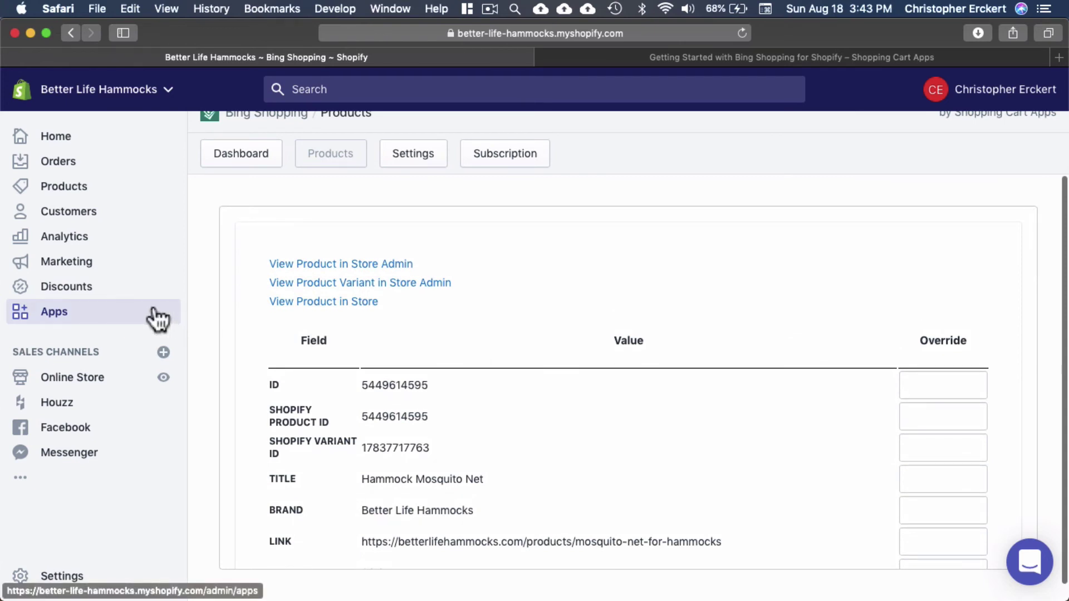
click(260, 157)
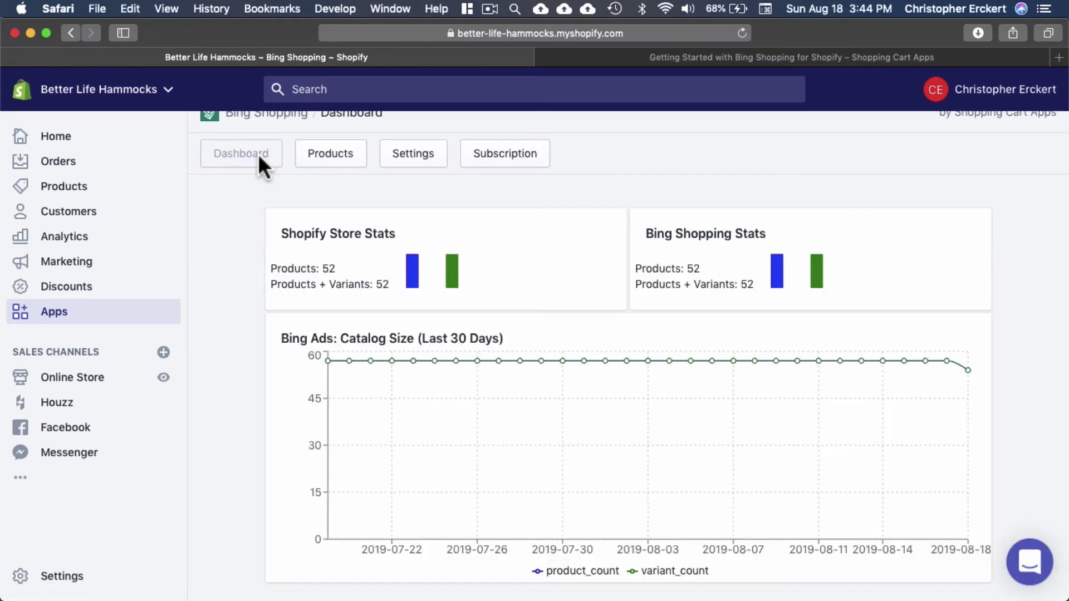